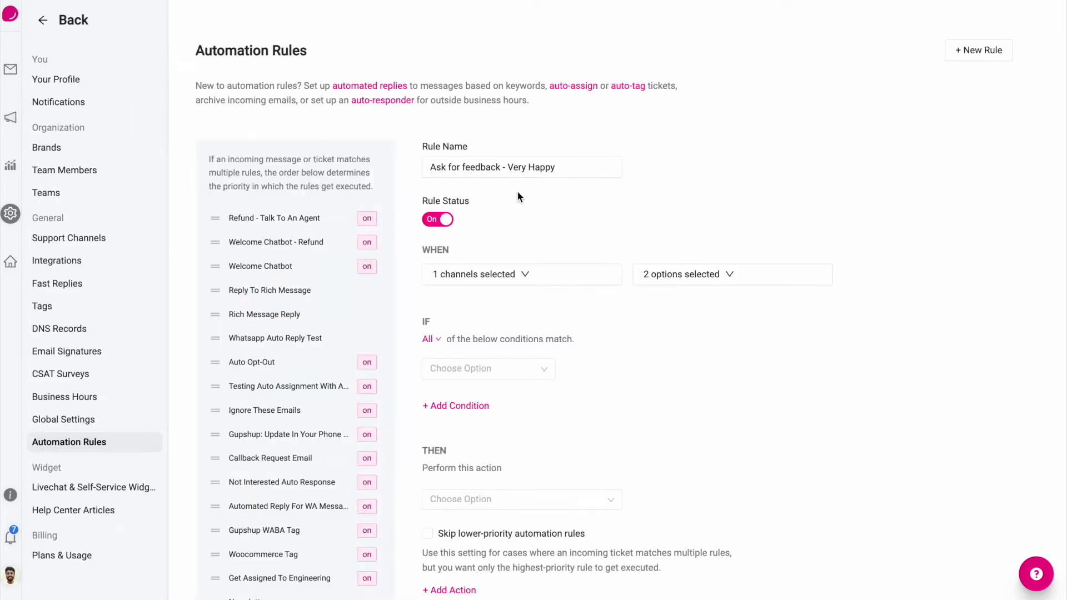
Step: Scroll down the new 'Ask for feedback - Very Happy' rule form to reach its conditions
{"action": "scroll", "coordinate": [517, 194], "scroll_direction": "down", "scroll_amount": 3}
Step: Add an IF condition requiring a 1st reply to an automation/broadcast
{"action": "left_click", "coordinate": [500, 233]}
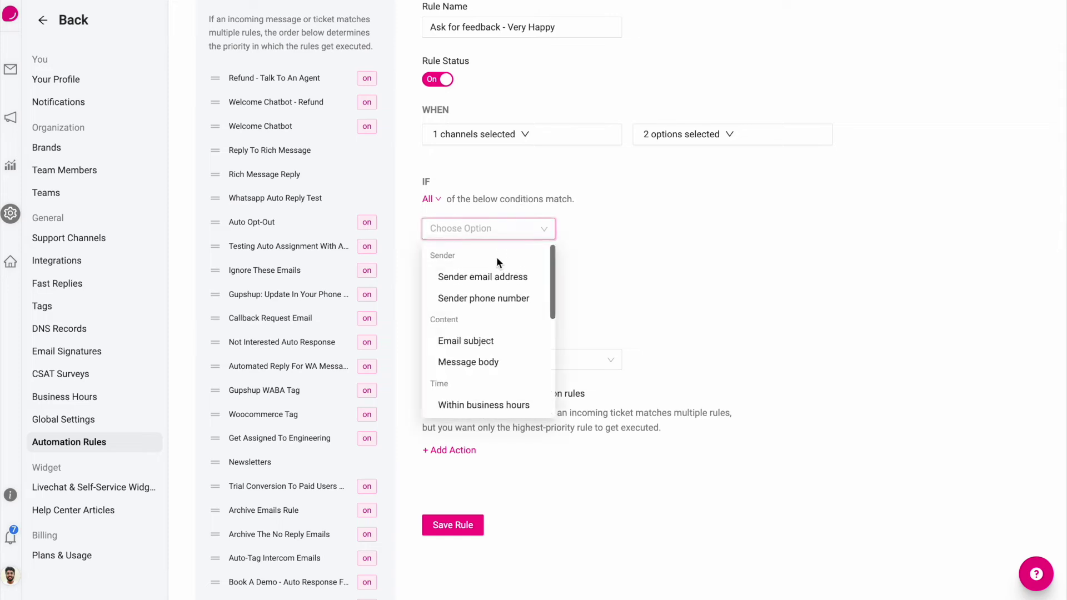
{"action": "scroll", "coordinate": [481, 367], "scroll_direction": "down", "scroll_amount": 5}
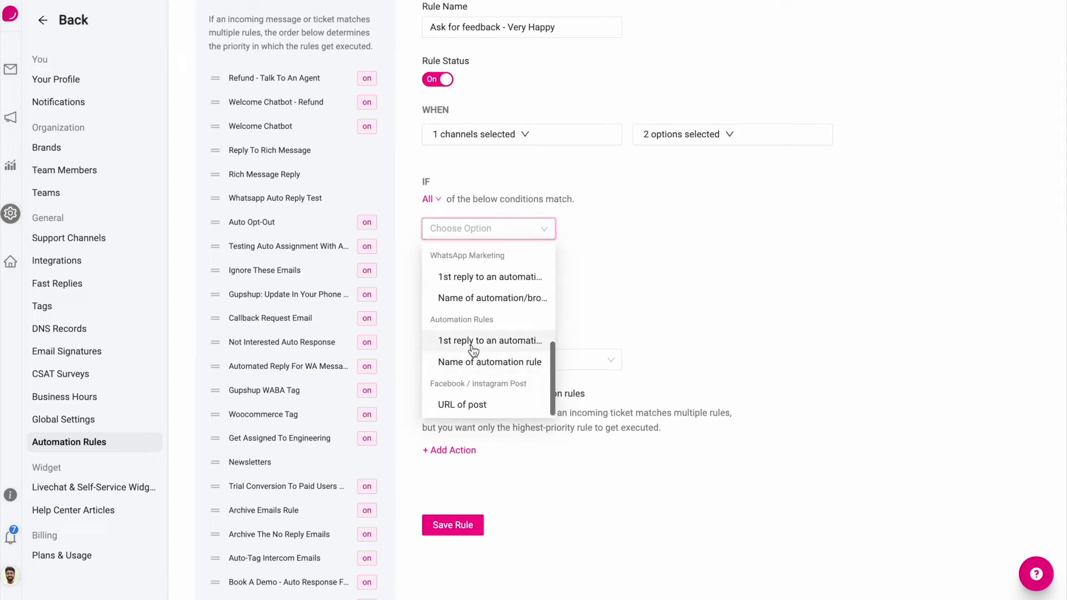
{"action": "left_click", "coordinate": [486, 277]}
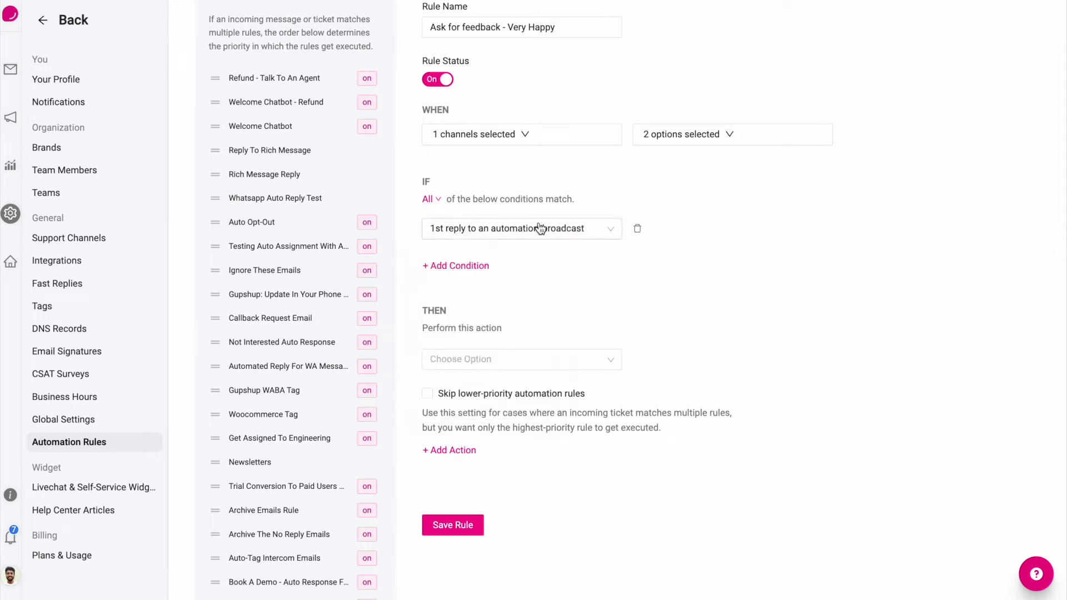
Step: Add a condition that the automation/broadcast name contains any of 'Abandoned Cart'
{"action": "left_click", "coordinate": [469, 264]}
{"action": "left_click", "coordinate": [500, 273]}
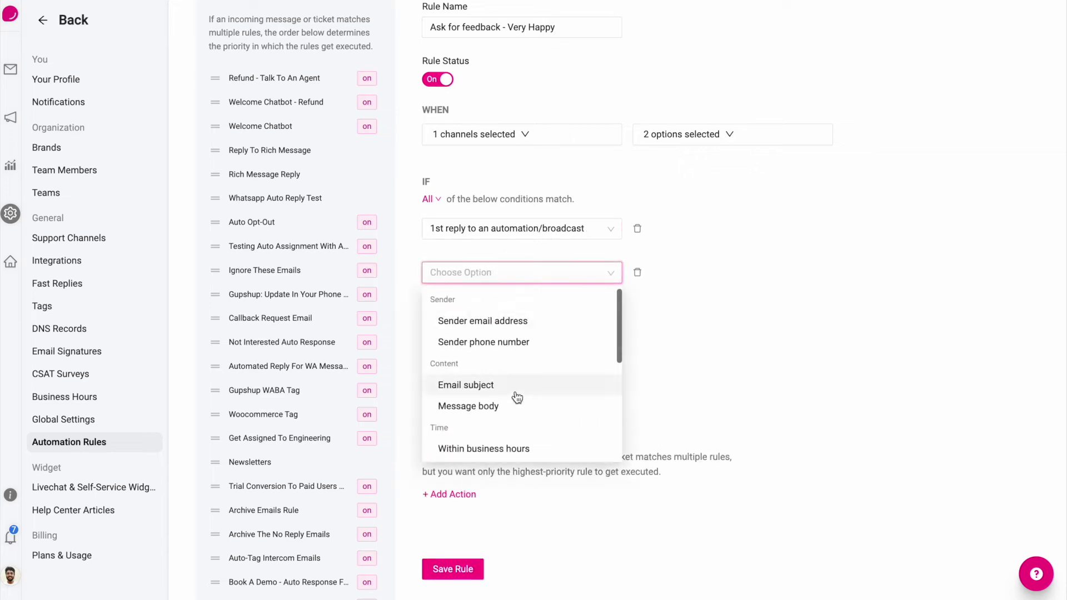
{"action": "scroll", "coordinate": [510, 376], "scroll_direction": "down", "scroll_amount": 5}
{"action": "left_click", "coordinate": [489, 348]}
{"action": "left_click", "coordinate": [684, 274]}
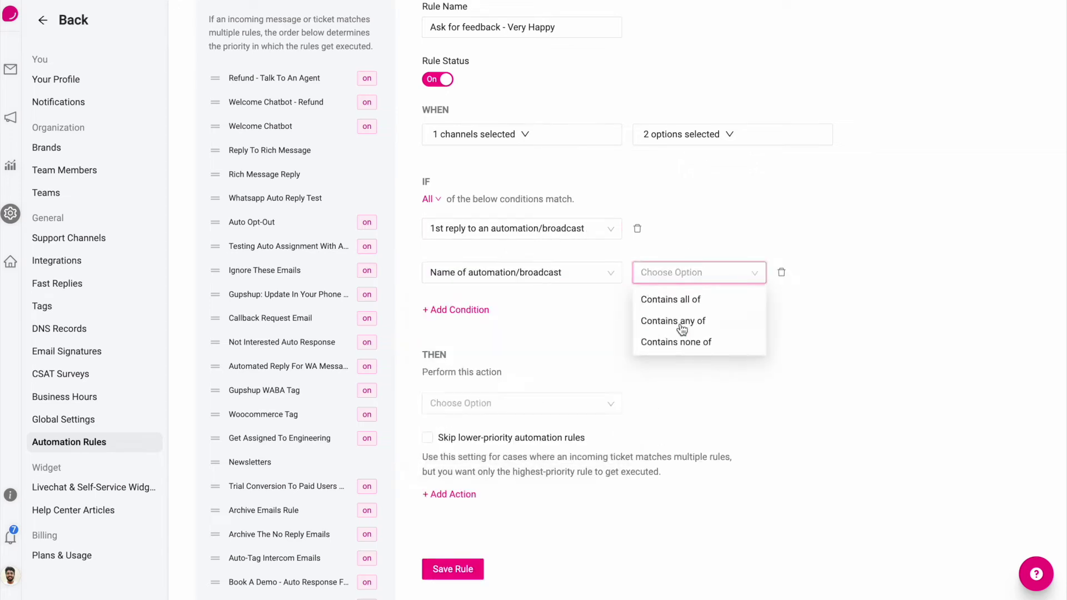
{"action": "left_click", "coordinate": [683, 328]}
{"action": "type", "text": "Abandoned Cart"}
Step: Set the THEN action to Close Ticket
{"action": "left_click", "coordinate": [503, 440]}
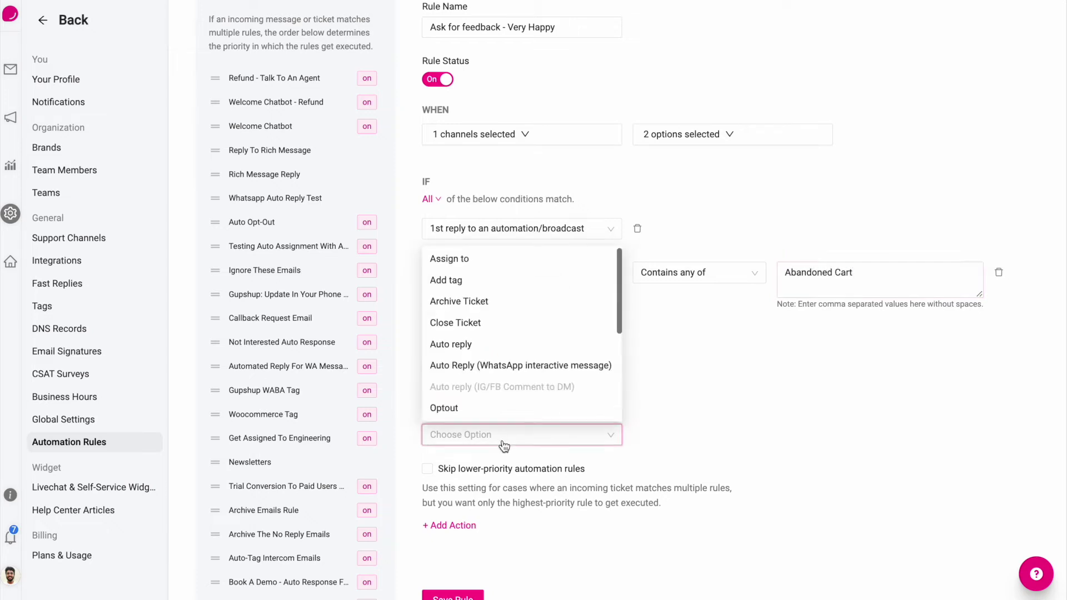
{"action": "left_click", "coordinate": [495, 321]}
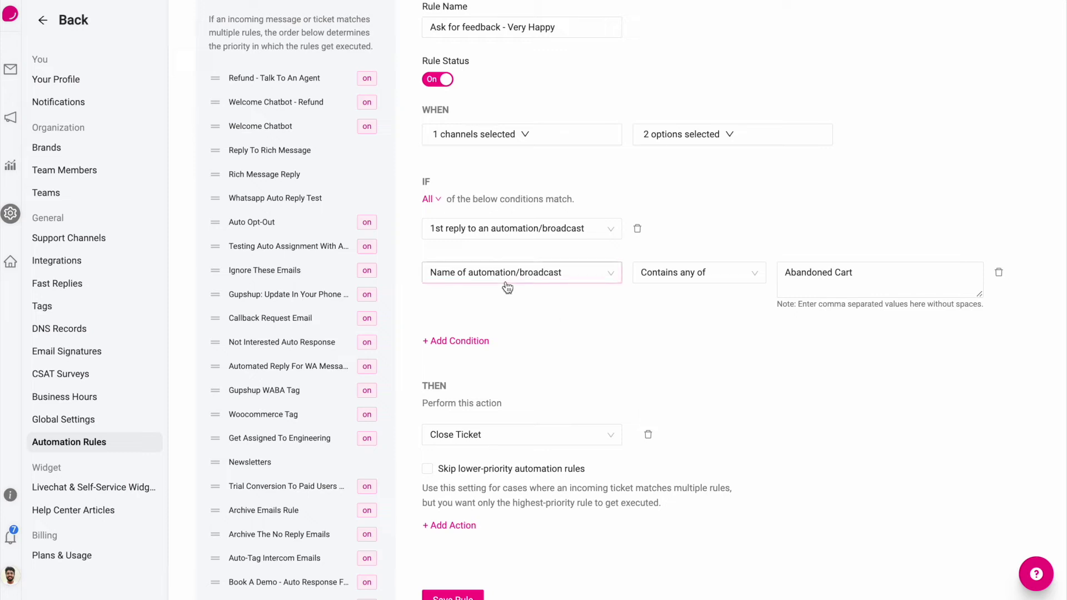
{"action": "left_click", "coordinate": [467, 340]}
Step: Add a Message body condition containing any of 'Hi, Thanks,' and append Order Confirmation, Order Fulfilment to the names
{"action": "left_click", "coordinate": [495, 351]}
{"action": "left_click", "coordinate": [500, 479]}
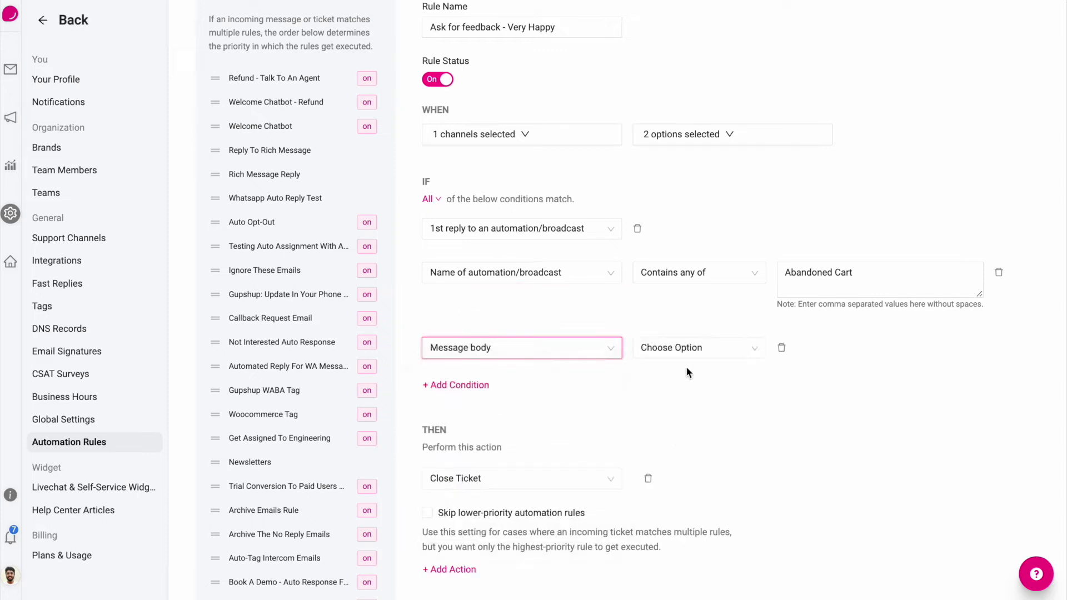
{"action": "left_click", "coordinate": [695, 348]}
{"action": "left_click", "coordinate": [689, 394]}
{"action": "left_click", "coordinate": [789, 356]}
{"action": "type", "text": "H"}
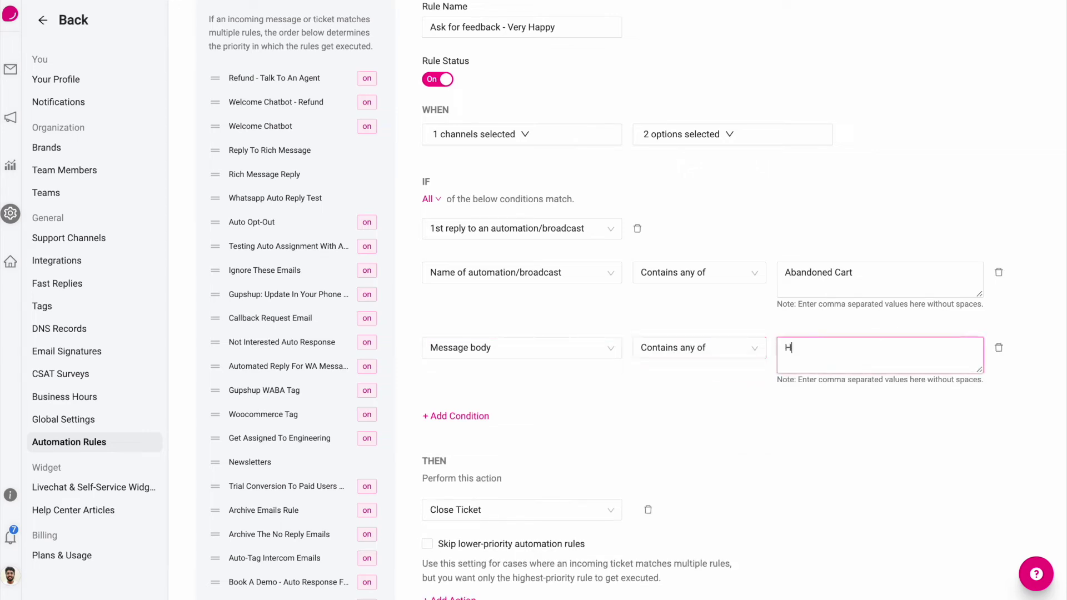
{"action": "type", "text": "i, Thanks,"}
{"action": "left_click", "coordinate": [863, 274]}
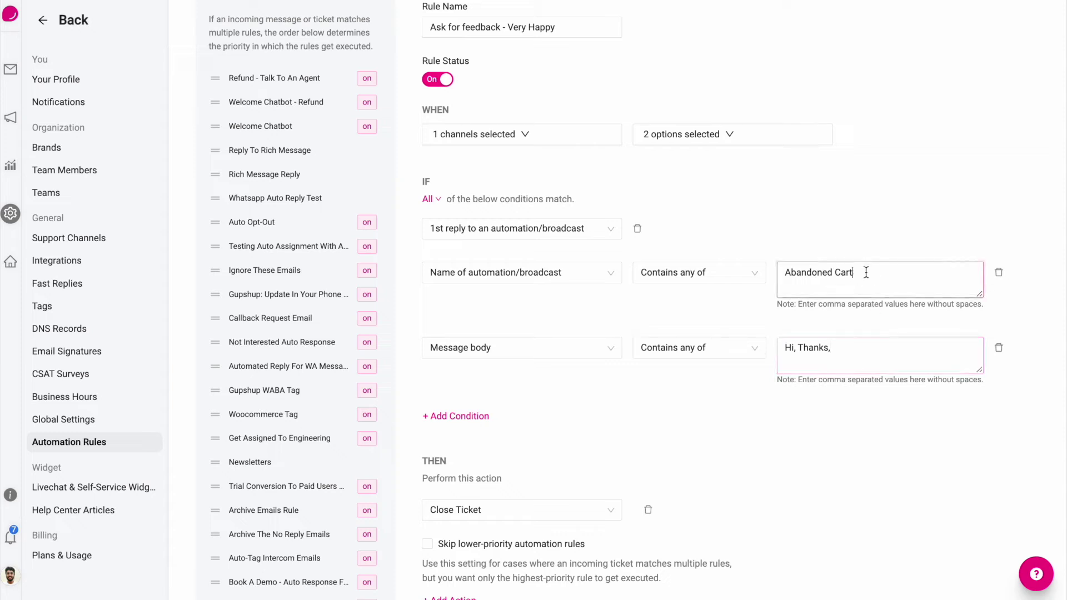
{"action": "type", "text": ", Order Confirmation, Or"}
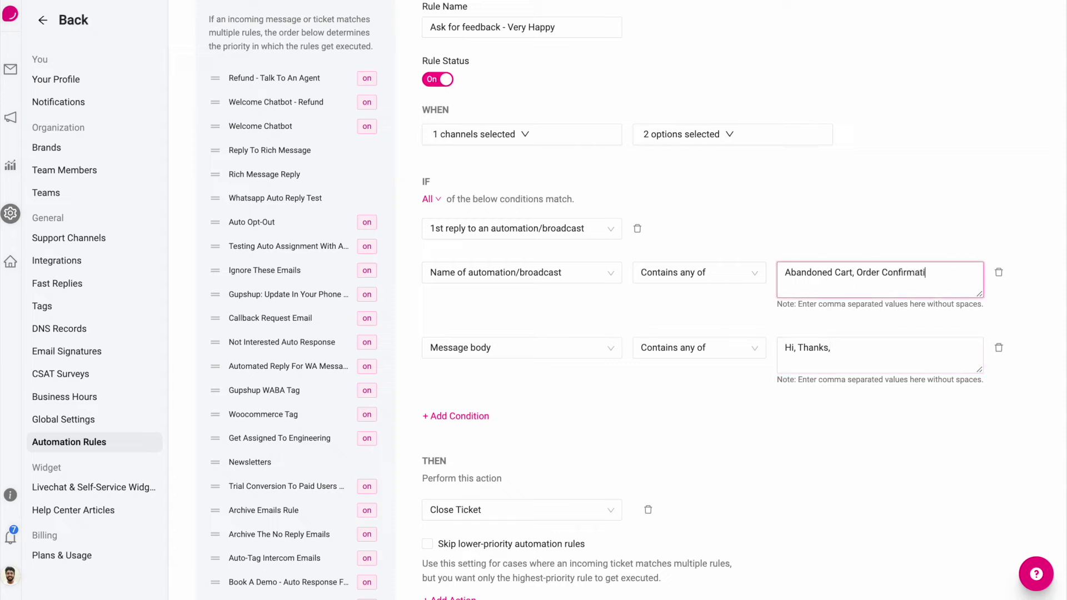
{"action": "type", "text": "der Fulfilment"}
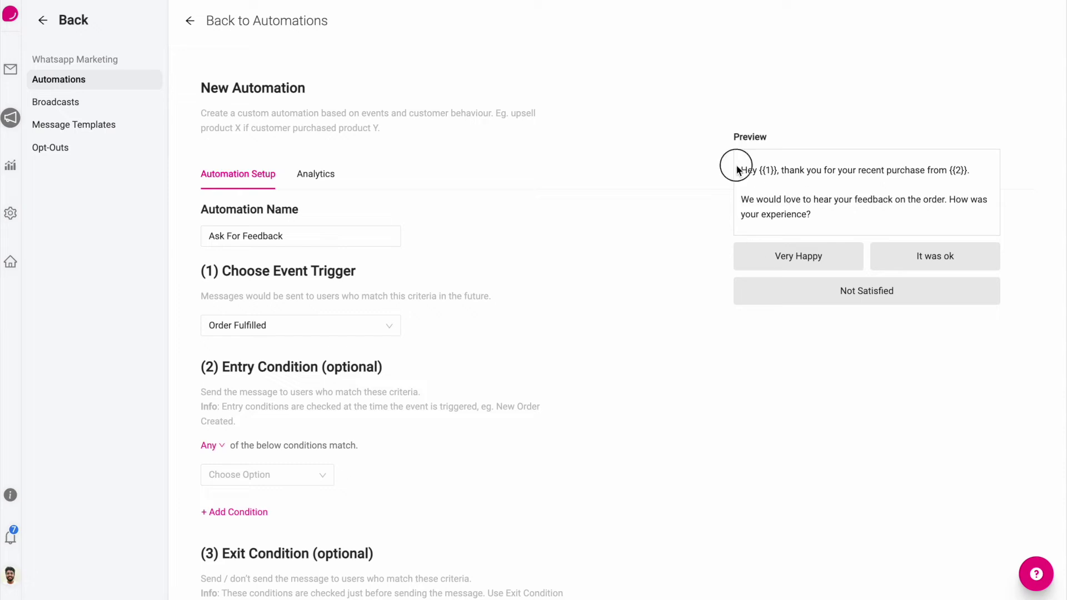
Step: Highlight the feedback message and its Very Happy and Not Satisfied answers in the preview
{"action": "left_click_drag", "start_coordinate": [737, 165], "coordinate": [889, 248]}
{"action": "left_click", "coordinate": [809, 250]}
{"action": "triple_click", "coordinate": [832, 252]}
{"action": "left_click_drag", "start_coordinate": [829, 290], "coordinate": [931, 296]}
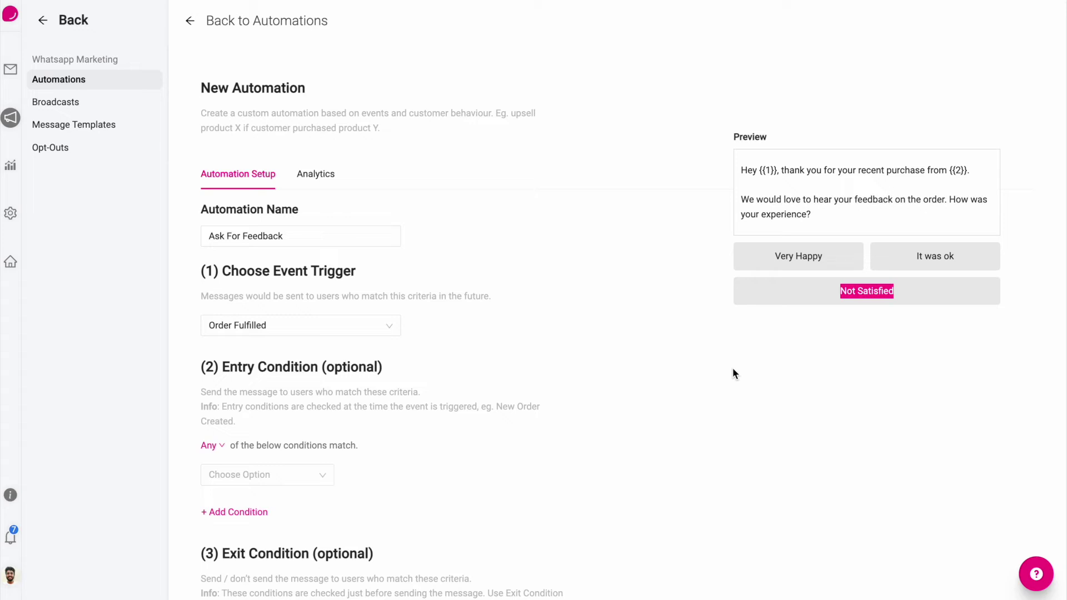
{"action": "left_click_drag", "start_coordinate": [852, 291], "coordinate": [889, 296]}
{"action": "left_click_drag", "start_coordinate": [776, 256], "coordinate": [814, 255]}
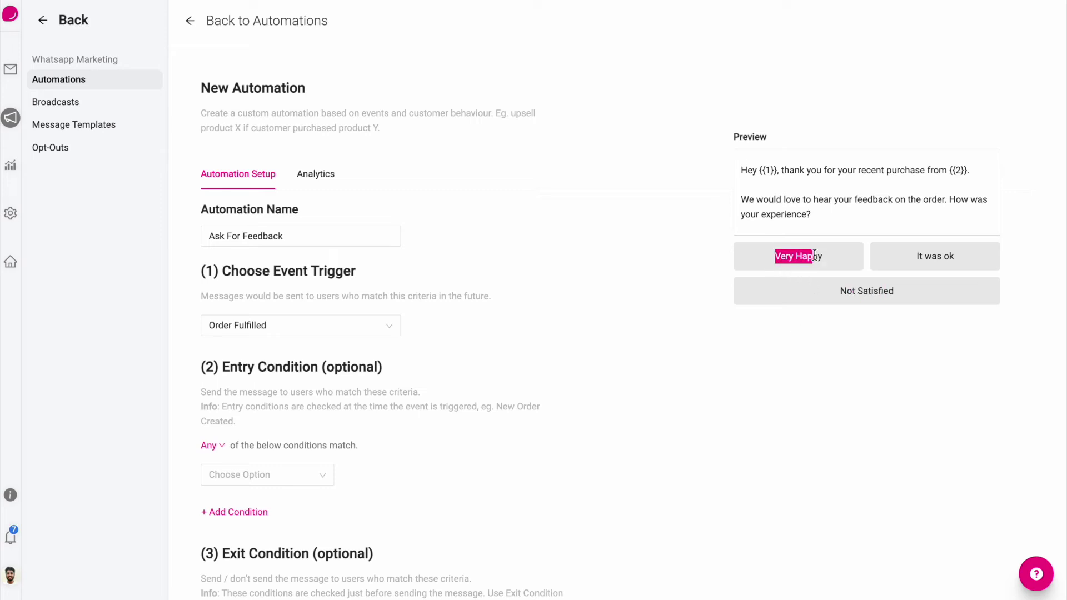
{"action": "left_click", "coordinate": [679, 366]}
Step: Scroll through the Ask For Feedback automation's Configure Message section
{"action": "scroll", "coordinate": [418, 329], "scroll_direction": "down", "scroll_amount": 5}
{"action": "scroll", "coordinate": [418, 329], "scroll_direction": "down", "scroll_amount": 11}
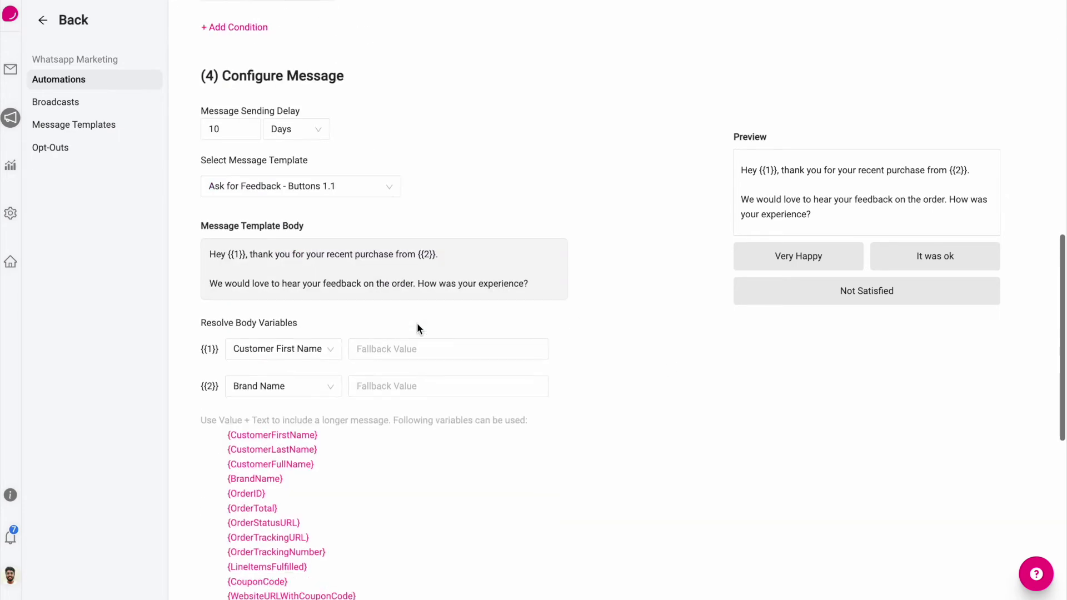
{"action": "scroll", "coordinate": [418, 328], "scroll_direction": "down", "scroll_amount": 2}
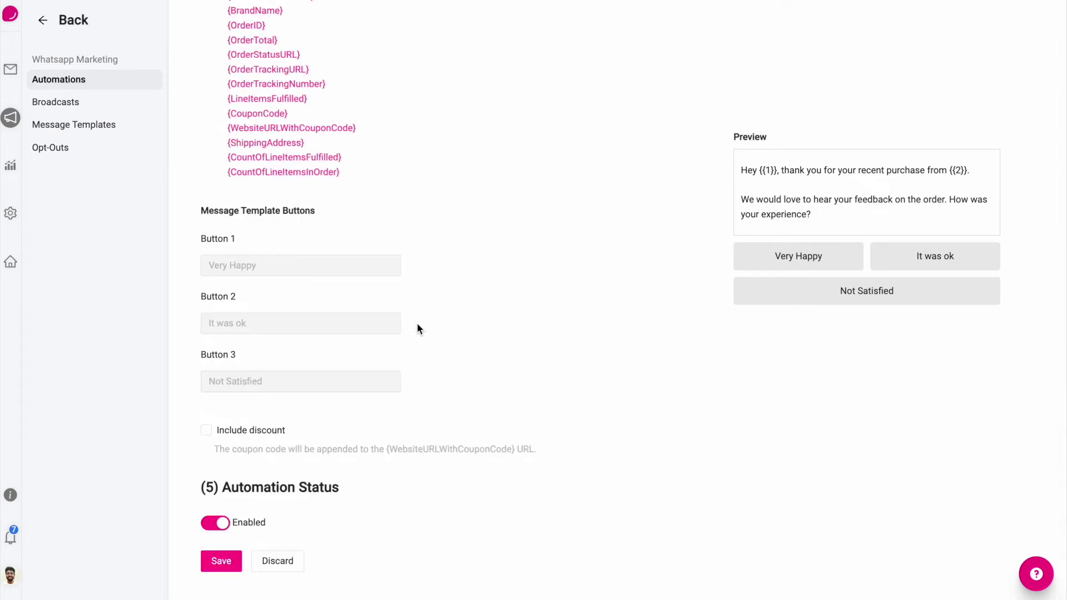
{"action": "scroll", "coordinate": [418, 327], "scroll_direction": "up", "scroll_amount": 20}
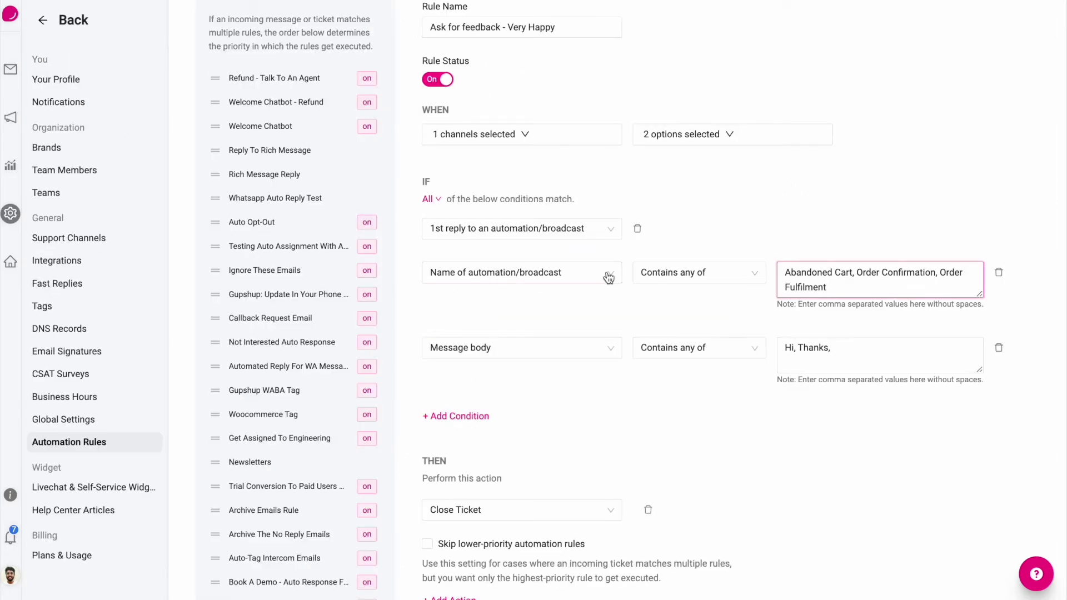
{"action": "scroll", "coordinate": [609, 276], "scroll_direction": "up", "scroll_amount": 2}
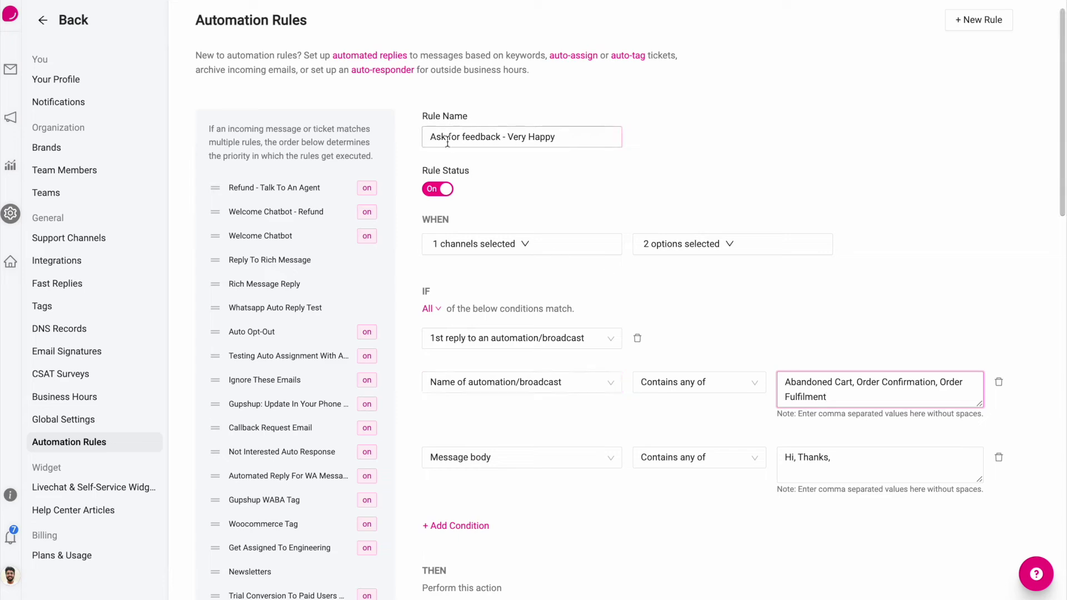
Step: Check the rule name, its channel, and its New ticket created and New message in ticket triggers
{"action": "left_click_drag", "start_coordinate": [427, 137], "coordinate": [607, 137]}
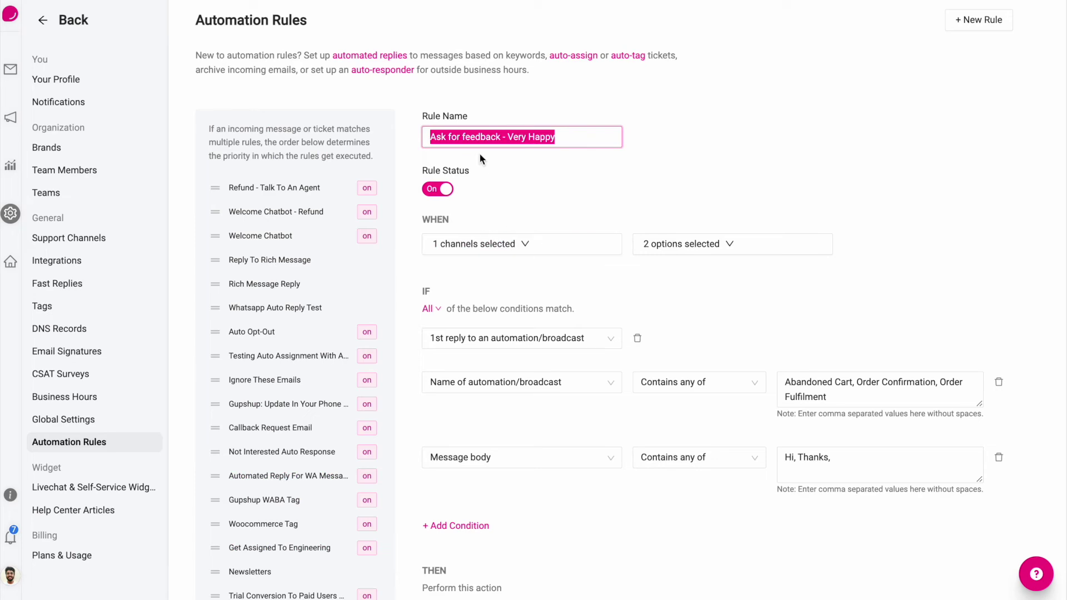
{"action": "left_click_drag", "start_coordinate": [564, 134], "coordinate": [373, 138]}
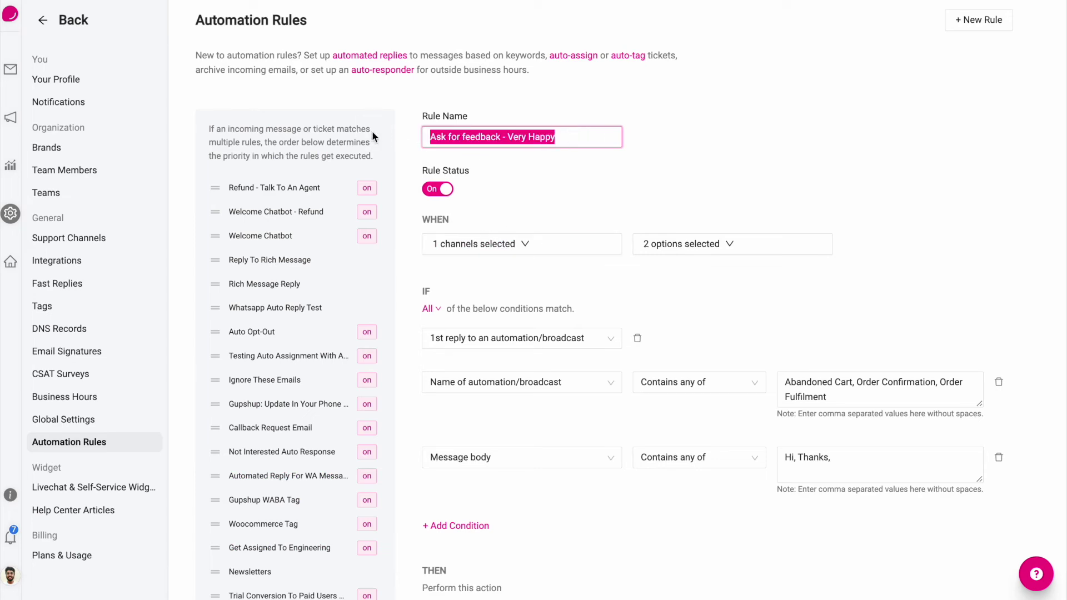
{"action": "left_click", "coordinate": [534, 256]}
{"action": "left_click", "coordinate": [823, 343]}
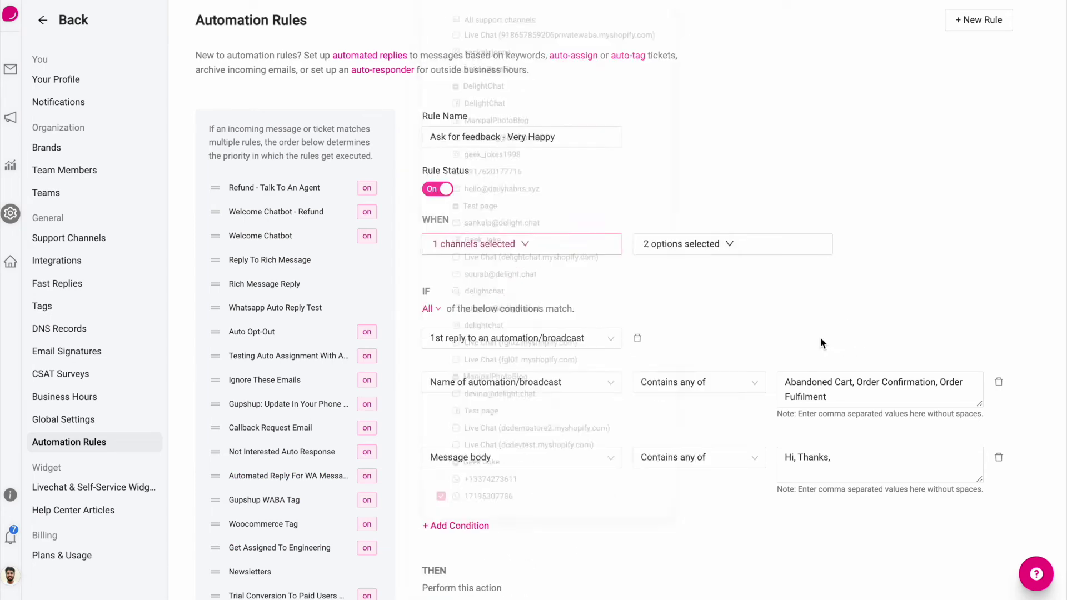
{"action": "left_click", "coordinate": [704, 244]}
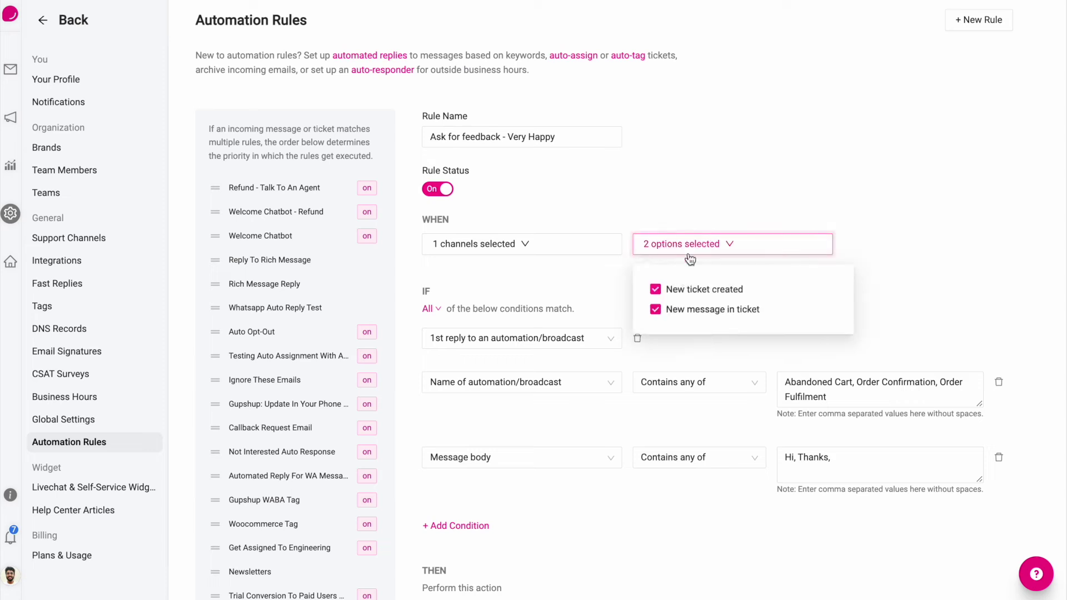
{"action": "left_click", "coordinate": [589, 282]}
{"action": "scroll", "coordinate": [589, 283], "scroll_direction": "down", "scroll_amount": 3}
{"action": "left_click", "coordinate": [440, 238]}
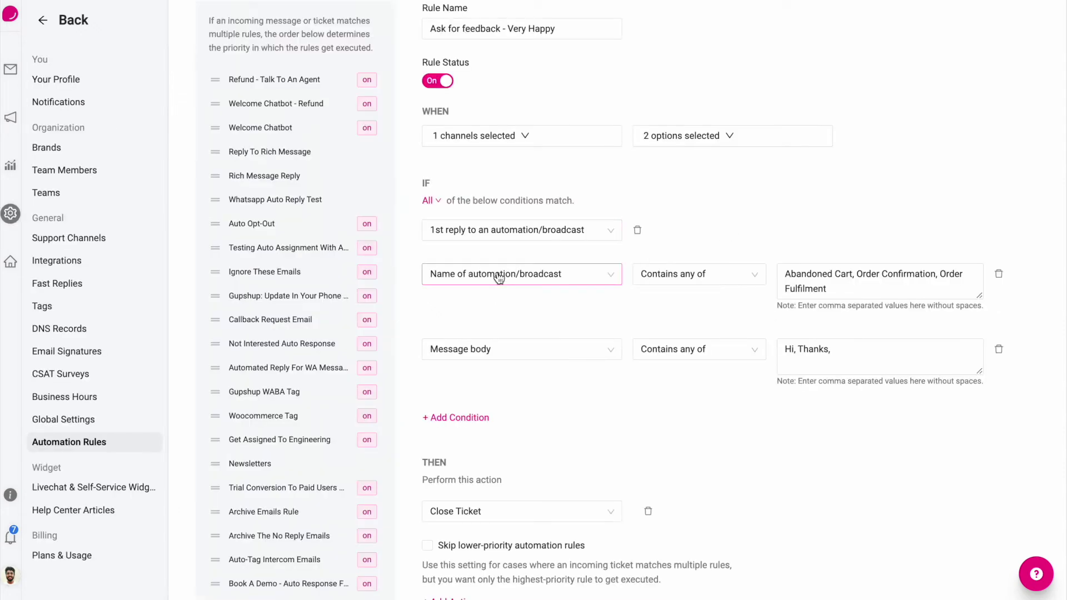
Step: Replace the broadcast names with 'Ask For Feedback' and the message body keyword with 'Very Happy'
{"action": "left_click", "coordinate": [873, 281]}
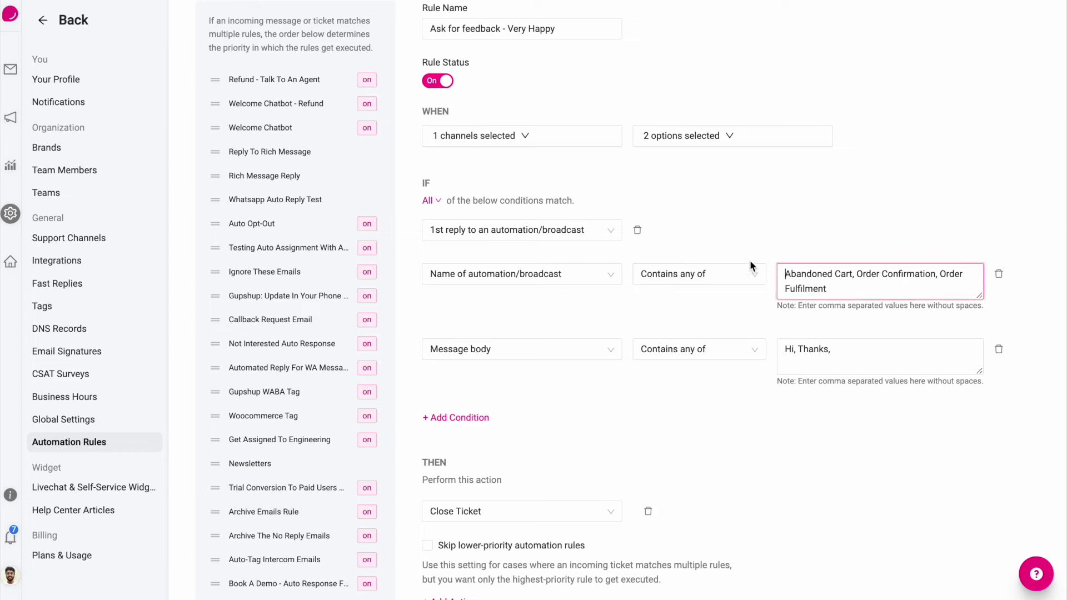
{"action": "key", "text": "ctrl+a"}
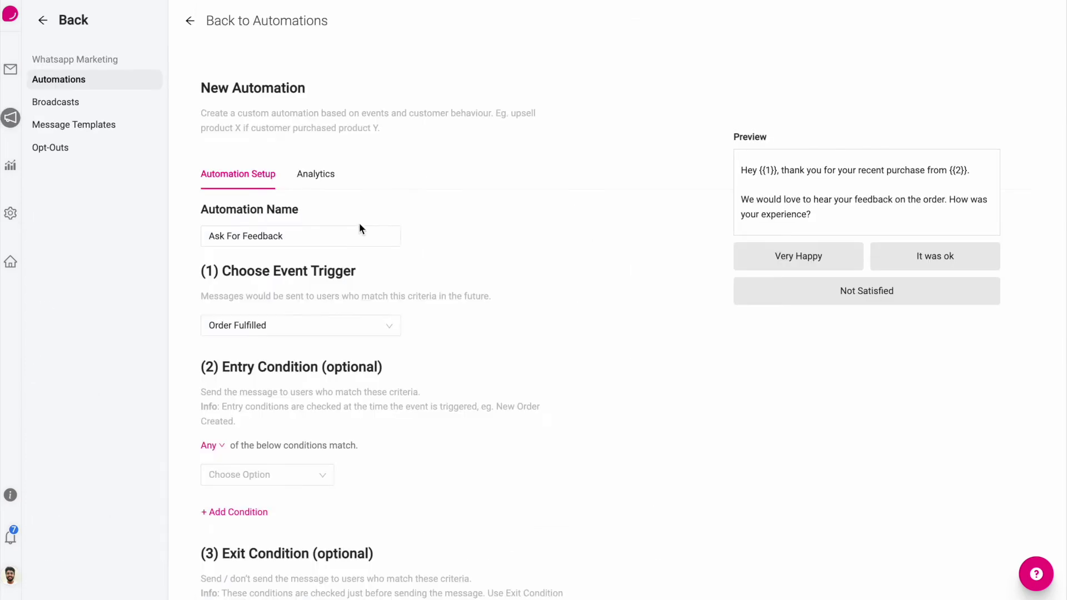
{"action": "left_click", "coordinate": [347, 237]}
{"action": "key", "text": "ctrl+a"}
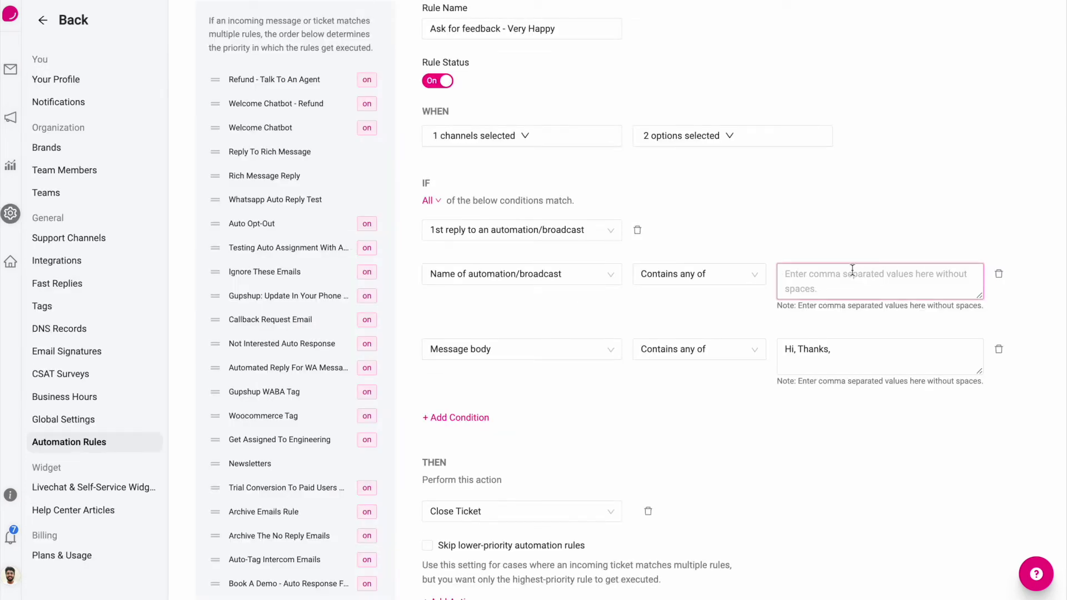
{"action": "type", "text": "Ask For Feedback"}
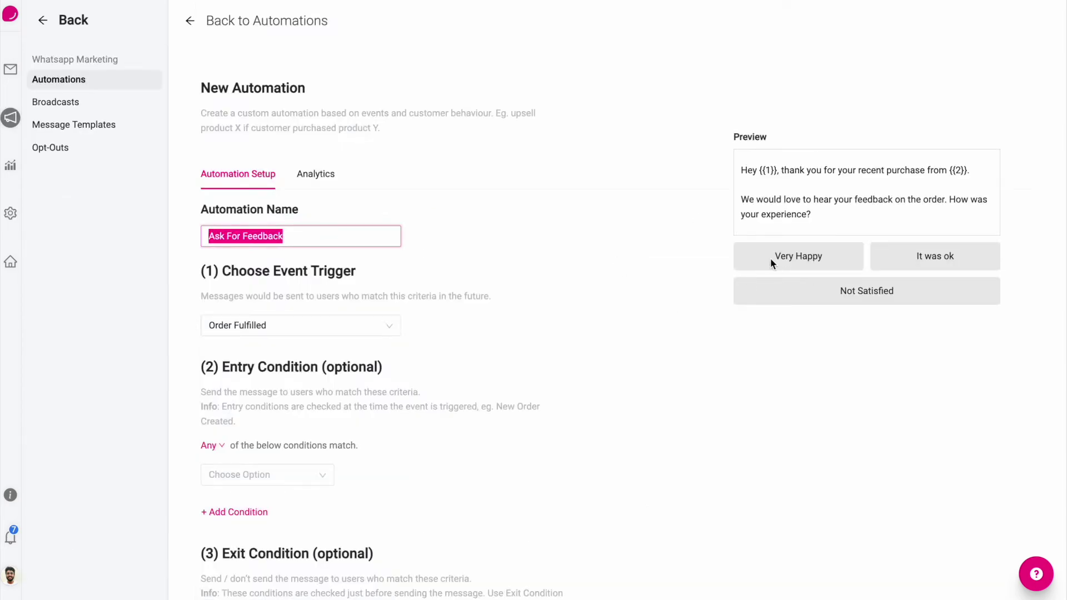
{"action": "left_click_drag", "start_coordinate": [772, 258], "coordinate": [830, 257]}
{"action": "key", "text": "ctrl+c"}
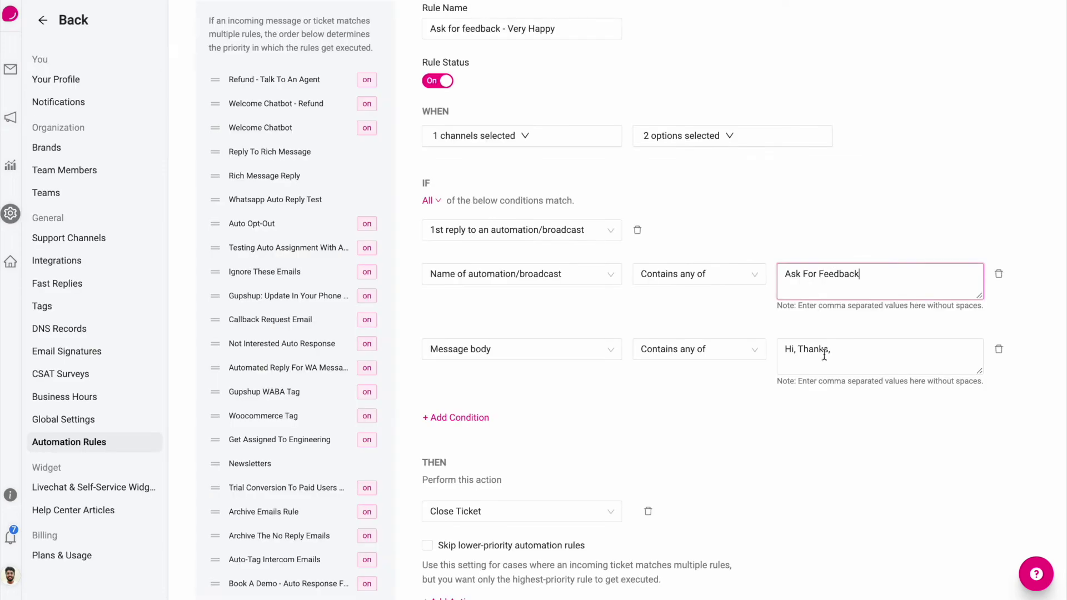
{"action": "triple_click", "coordinate": [829, 356]}
{"action": "key", "text": "ctrl+v"}
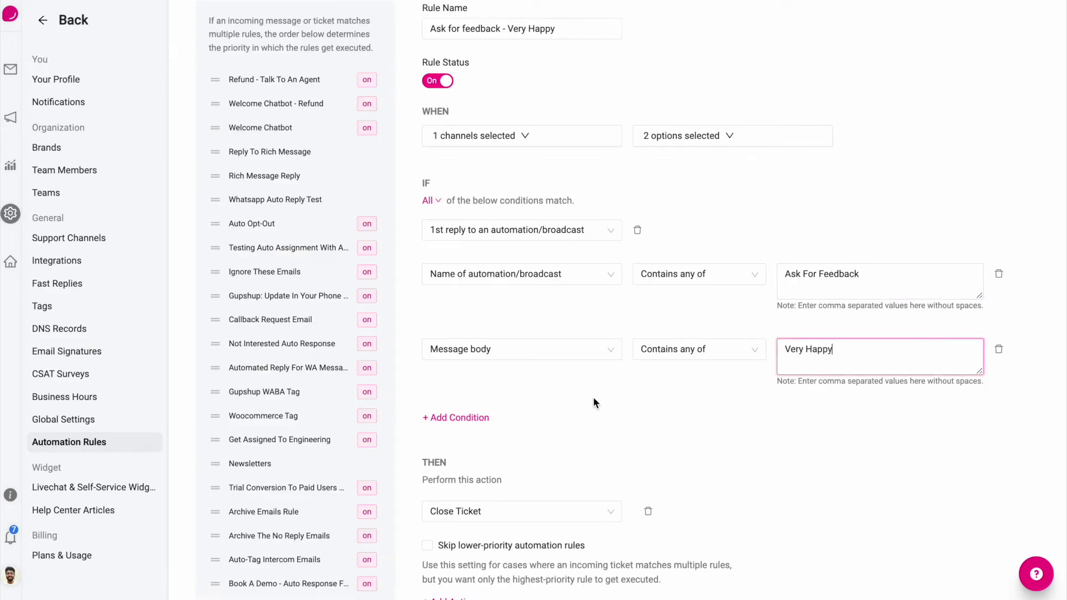
Step: Set the IF condition matching to All
{"action": "scroll", "coordinate": [556, 356], "scroll_direction": "down", "scroll_amount": 1}
{"action": "left_click", "coordinate": [430, 163]}
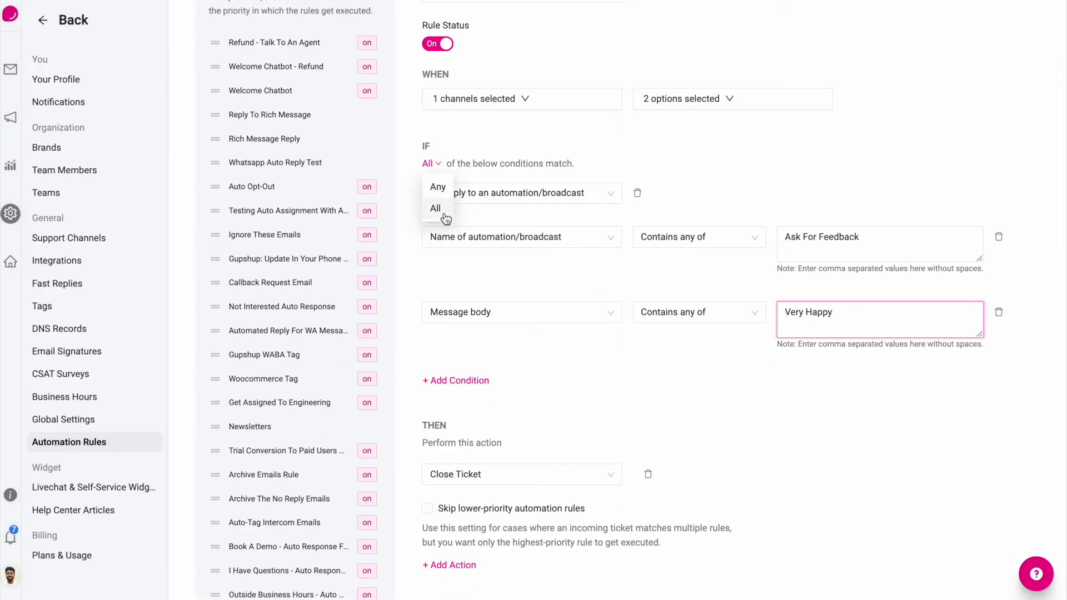
{"action": "left_click", "coordinate": [445, 214]}
{"action": "scroll", "coordinate": [484, 345], "scroll_direction": "down", "scroll_amount": 3}
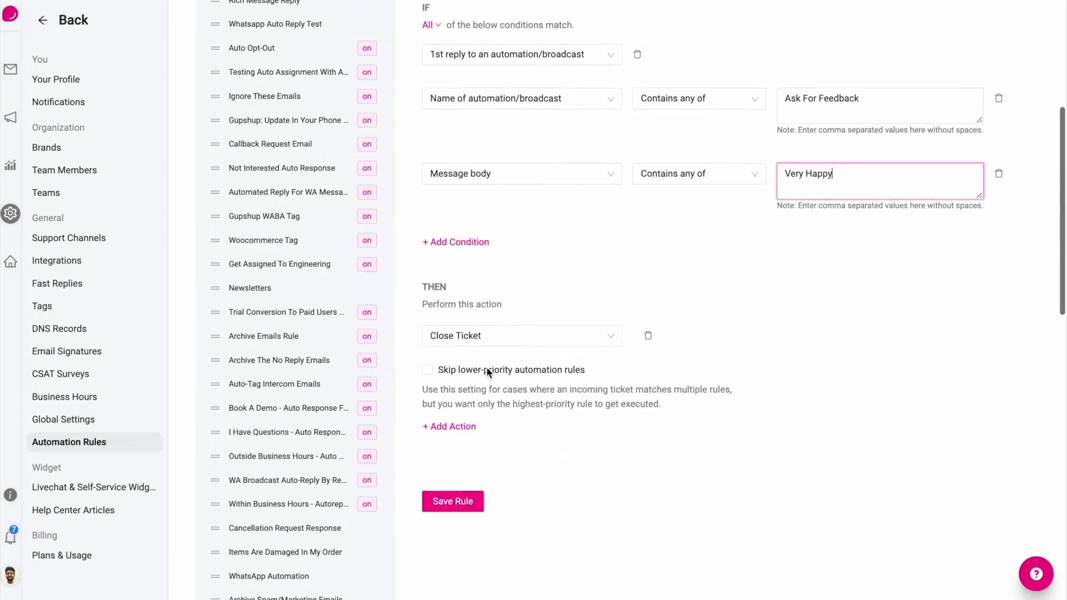
{"action": "left_click", "coordinate": [514, 333]}
Step: Make the action an Auto reply thanking the customer and asking for a review on Google
{"action": "left_click", "coordinate": [494, 449]}
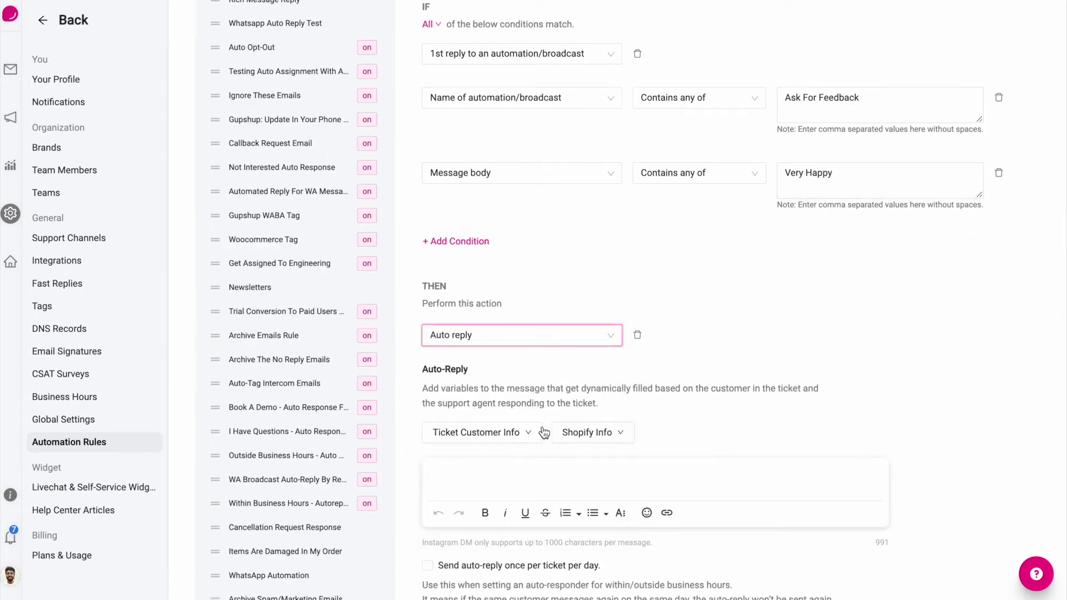
{"action": "left_click", "coordinate": [529, 470]}
{"action": "type", "text": "Thank you so"}
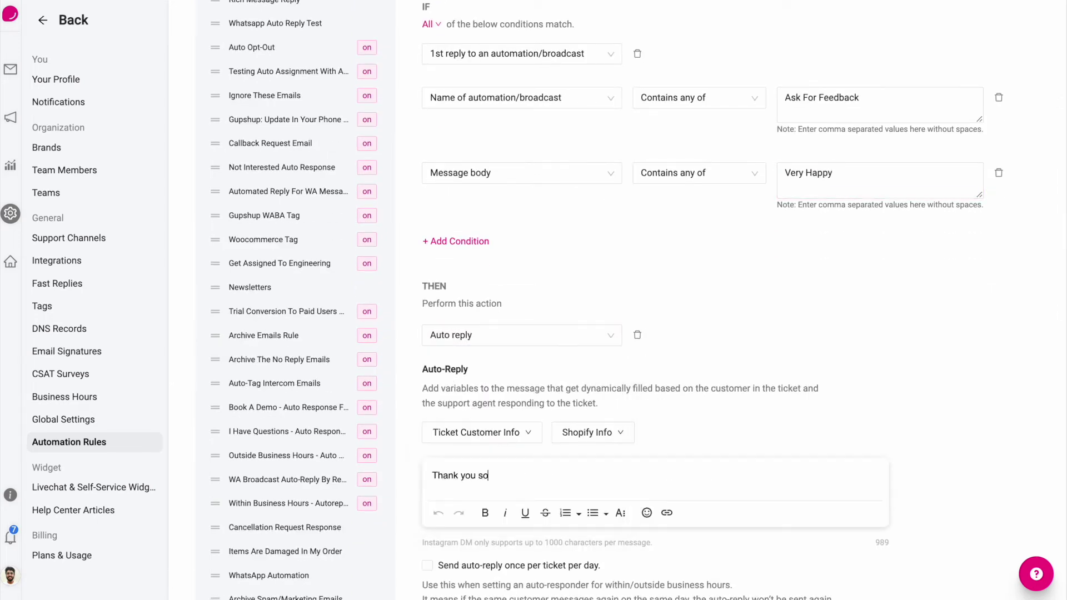
{"action": "type", "text": " much! We are really happty"}
{"action": "key", "text": "BackSpace"}
{"action": "type", "text": "to hear that."}
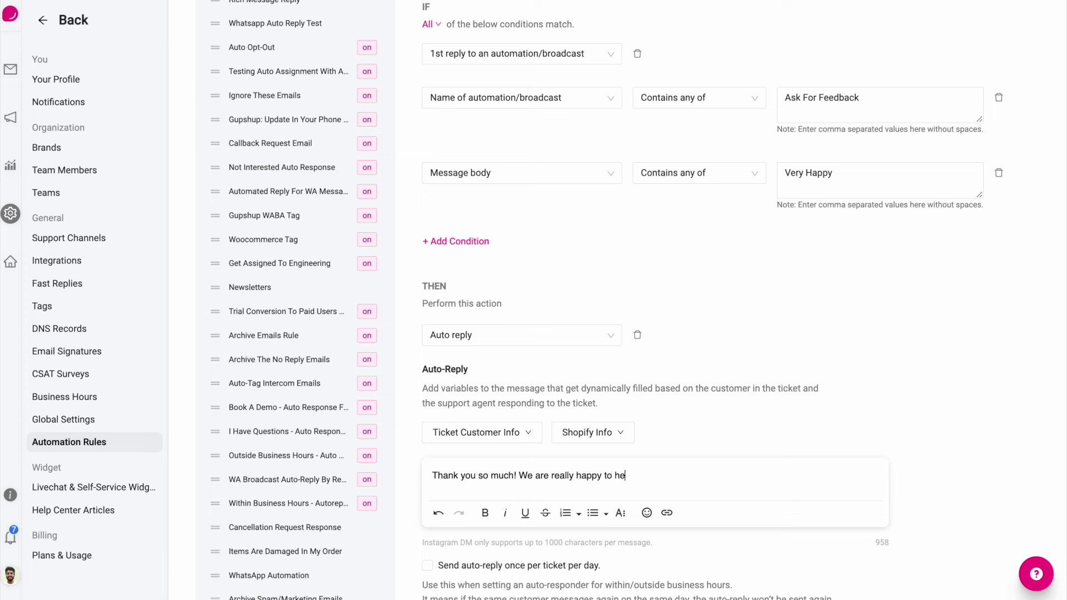
{"action": "key", "text": "Return"}
{"action": "type", "text": "Could you plea"}
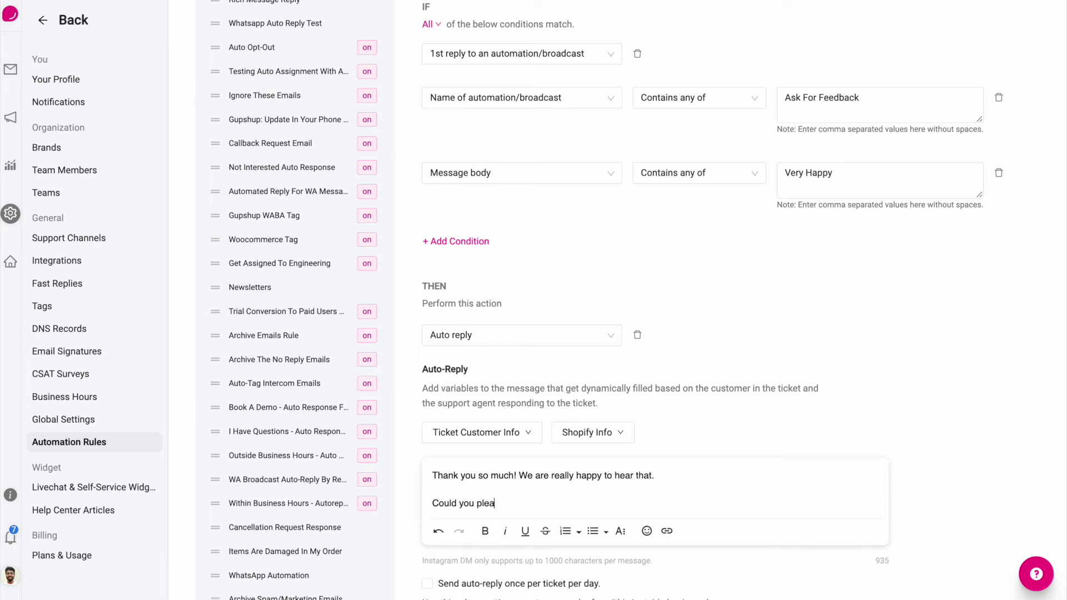
{"action": "type", "text": "se write us a review on google"}
{"action": "key", "text": "ctrl+shift+Left"}
{"action": "type", "text": "Google?"}
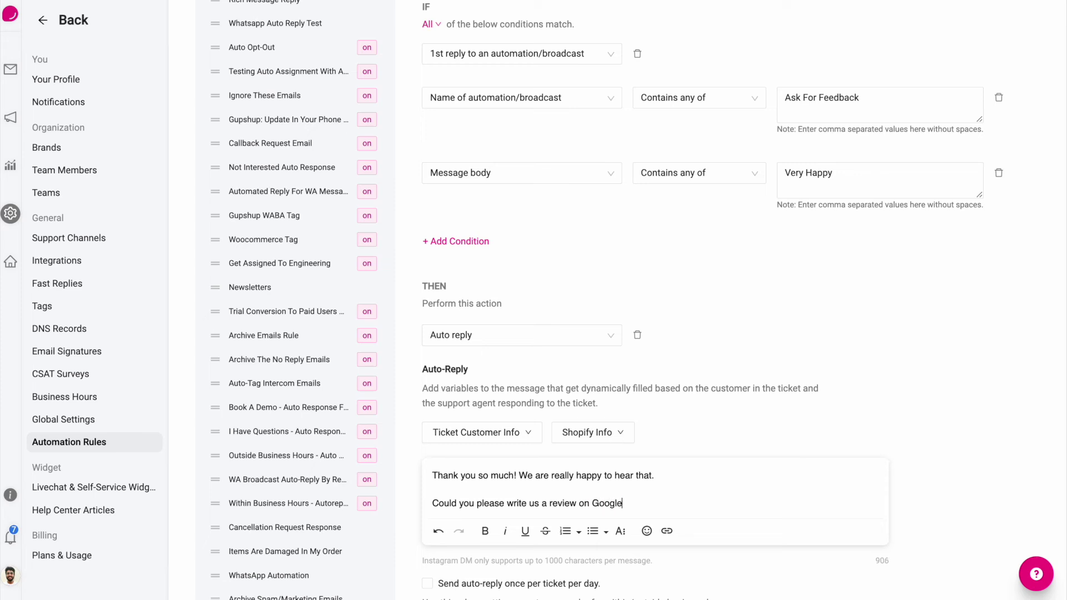
Step: End the auto-reply with a '<link>' placeholder line
{"action": "key", "text": "Return"}
{"action": "type", "text": "link"}
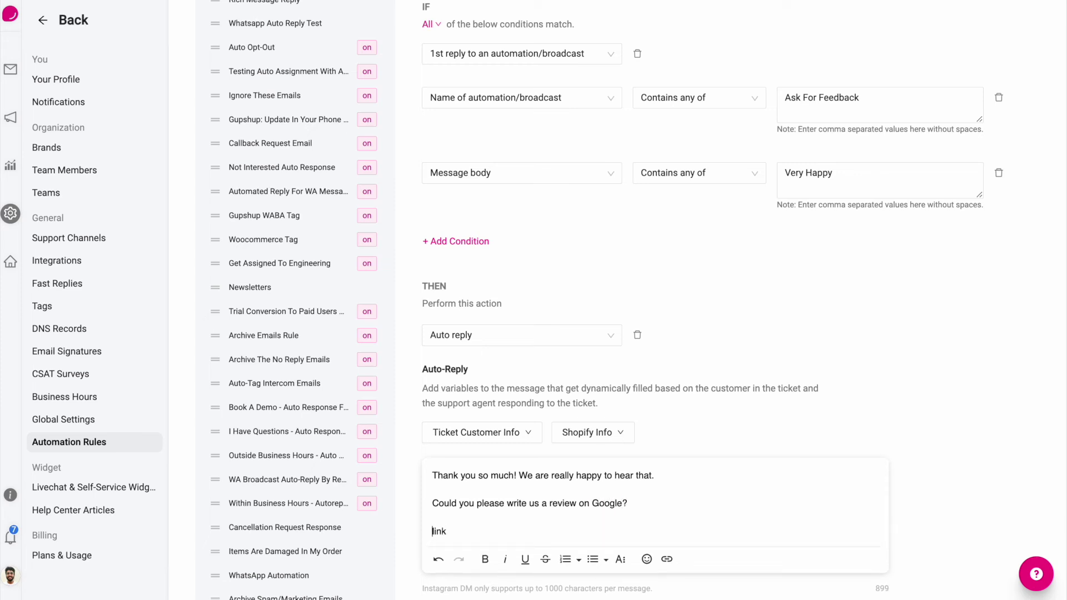
{"action": "key", "text": "Home"}
{"action": "type", "text": "<"}
{"action": "key", "text": "End"}
{"action": "type", "text": ">"}
{"action": "left_click", "coordinate": [857, 179]}
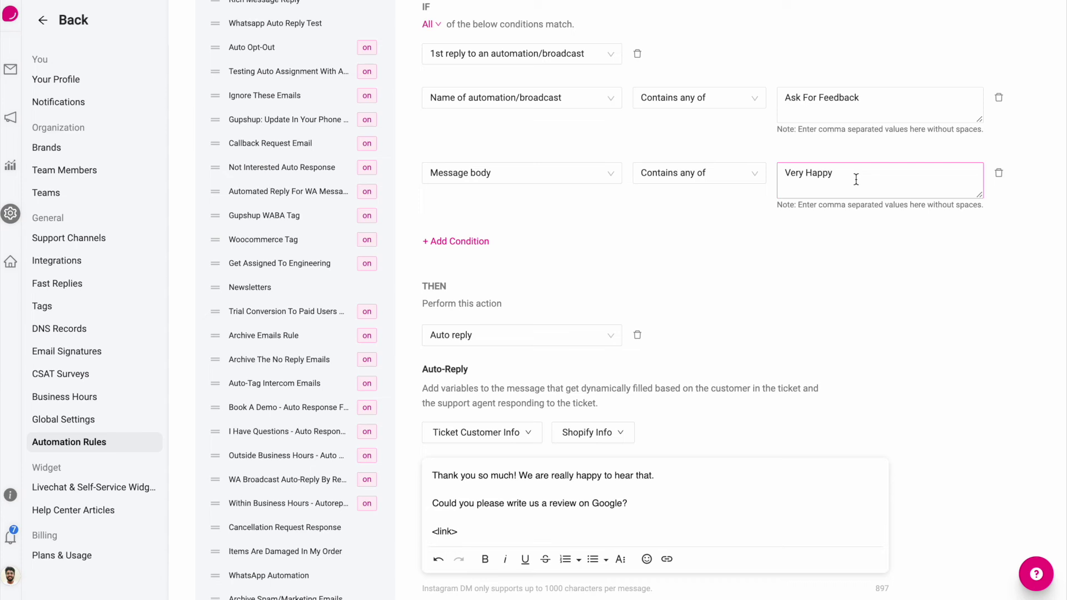
Step: Replace the Very Happy message body keyword with 'Not Satisfied' copied from the preview
{"action": "left_click_drag", "start_coordinate": [851, 178], "coordinate": [745, 167]}
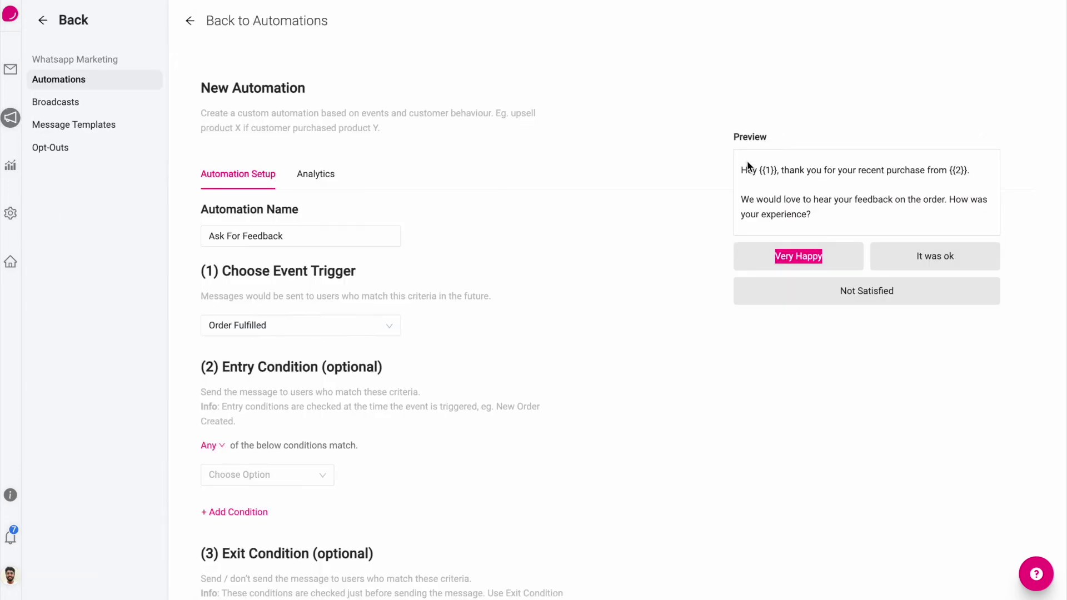
{"action": "left_click_drag", "start_coordinate": [832, 298], "coordinate": [910, 298]}
{"action": "key", "text": "ctrl+c"}
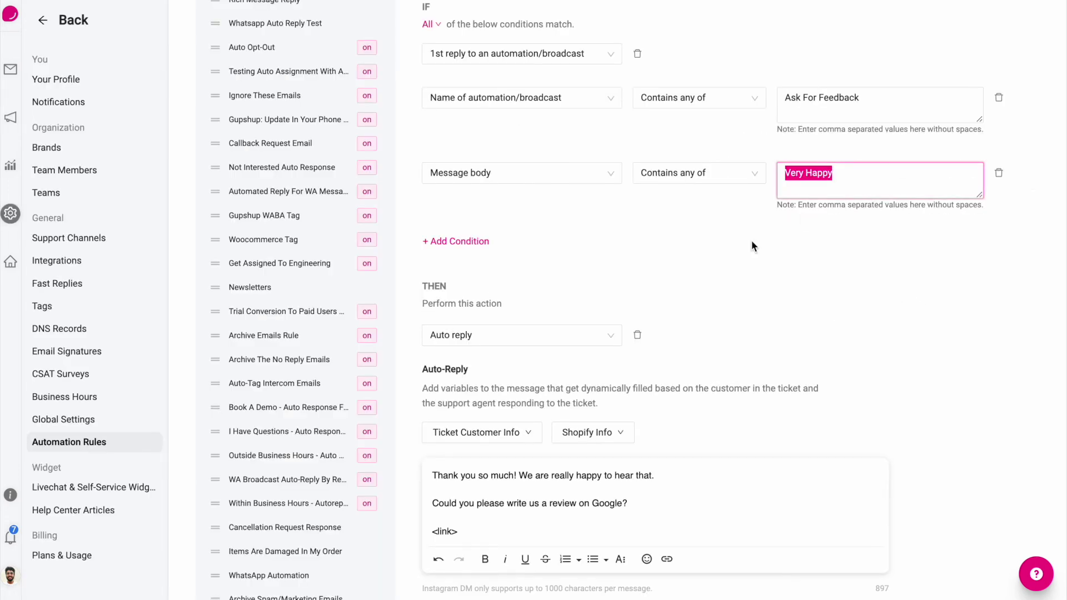
{"action": "scroll", "coordinate": [732, 247], "scroll_direction": "up", "scroll_amount": 1}
{"action": "key", "text": "ctrl+v"}
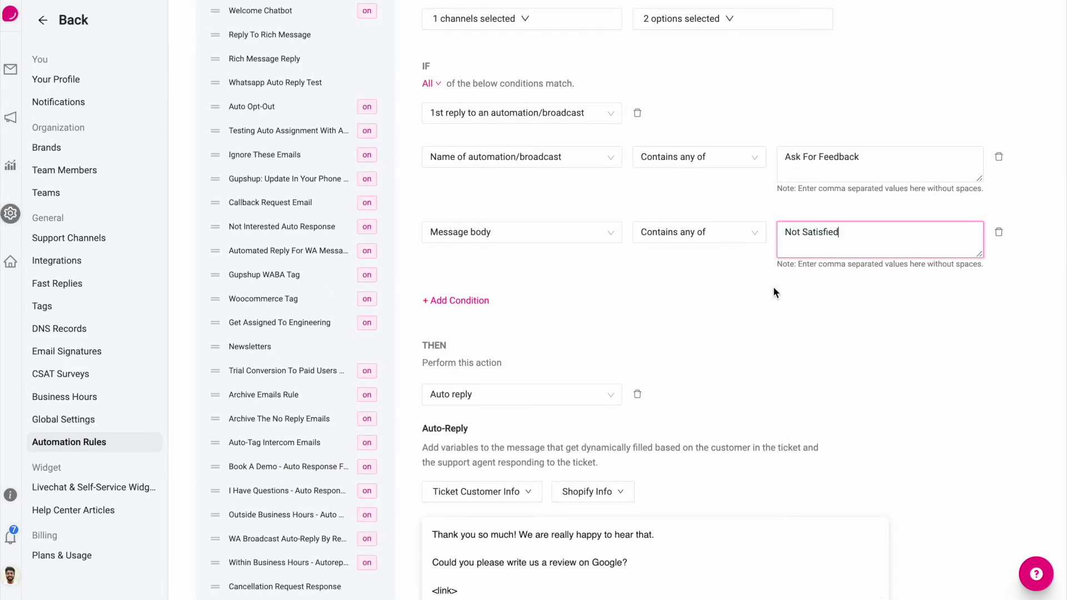
{"action": "scroll", "coordinate": [565, 371], "scroll_direction": "down", "scroll_amount": 2}
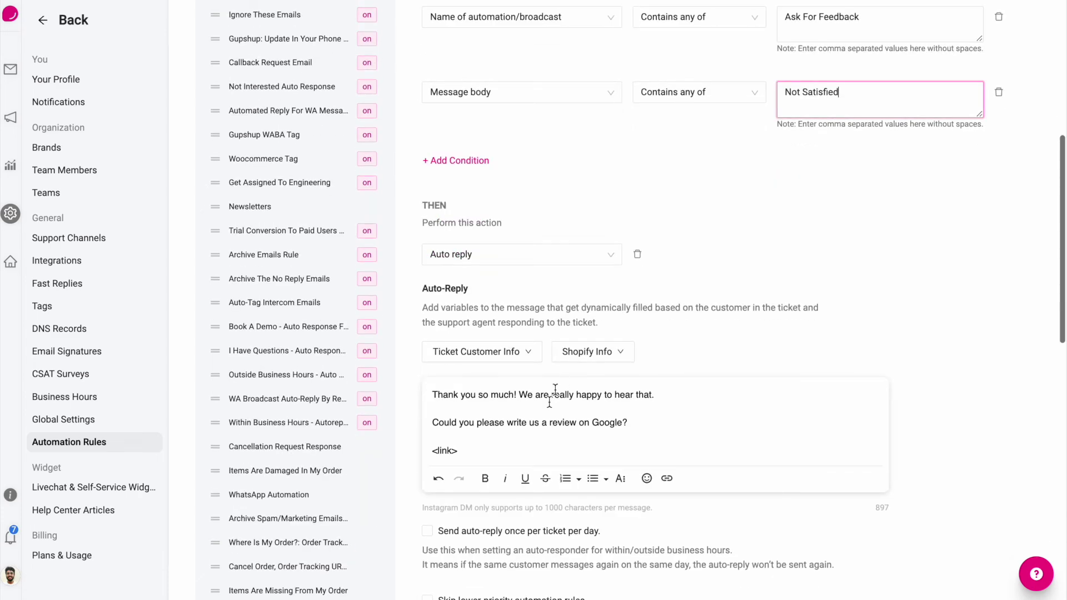
Step: Rewrite the auto-reply as 'Hey, where did we go wrong? We would love to hear your inputs…'
{"action": "left_click", "coordinate": [494, 445]}
{"action": "type", "text": "HEy,"}
{"action": "key", "text": "BackSpace"}
{"action": "key", "text": "BackSpace"}
{"action": "key", "text": "BackSpace"}
{"action": "key", "text": "BackSpace"}
{"action": "type", "text": "Hey, where did"}
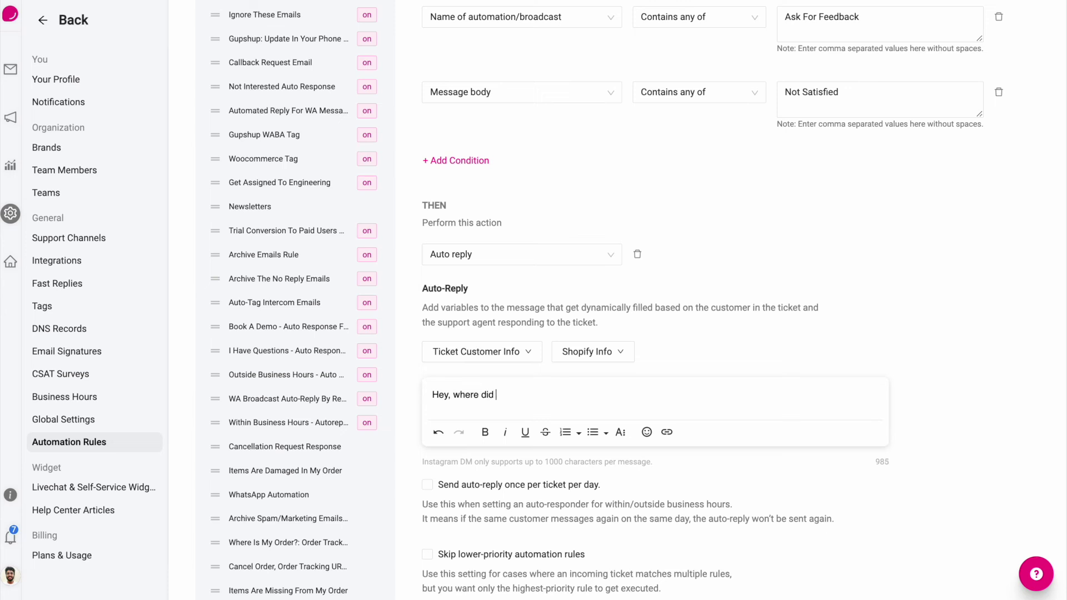
{"action": "type", "text": " we go wrong? We would love to hear your inputs and improve from"}
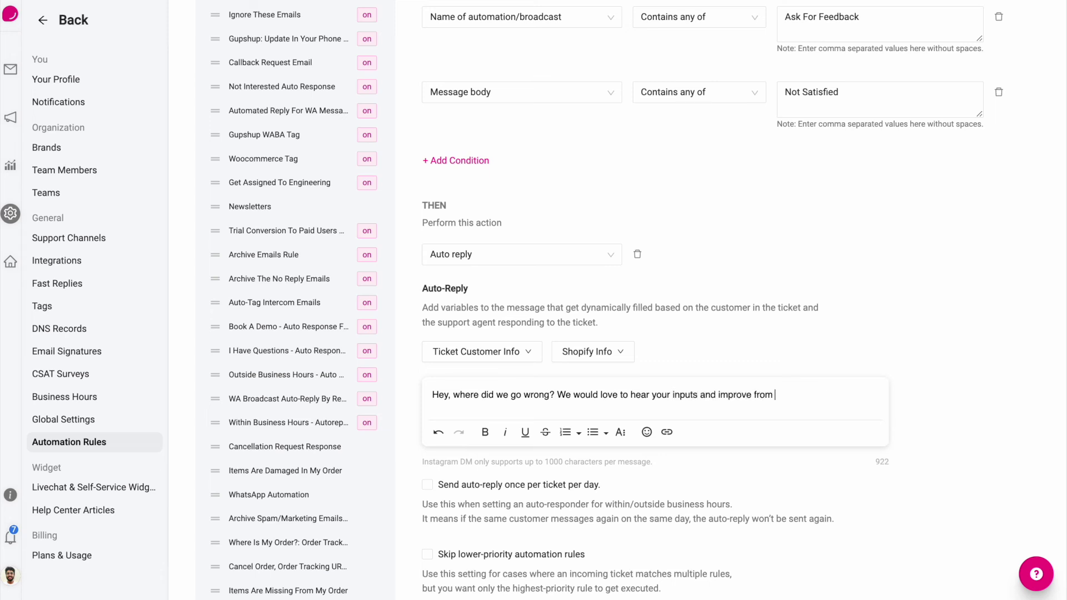
{"action": "type", "text": " your feedback."}
Step: Add a second action, Add tag, applying the Not Satisfied tag
{"action": "scroll", "coordinate": [634, 300], "scroll_direction": "up", "scroll_amount": 6}
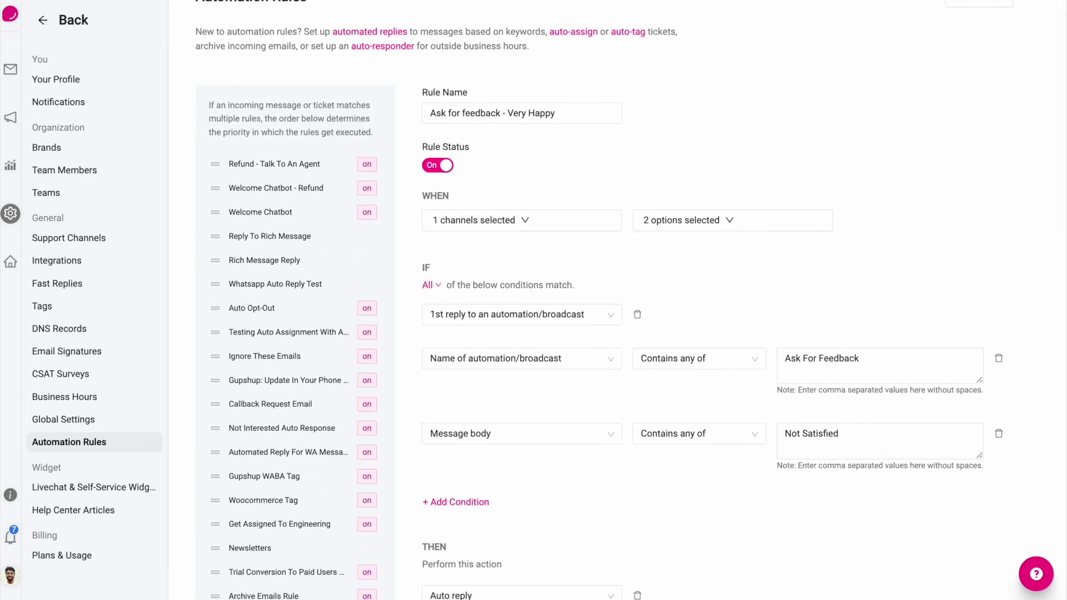
{"action": "scroll", "coordinate": [388, 441], "scroll_direction": "down", "scroll_amount": 6}
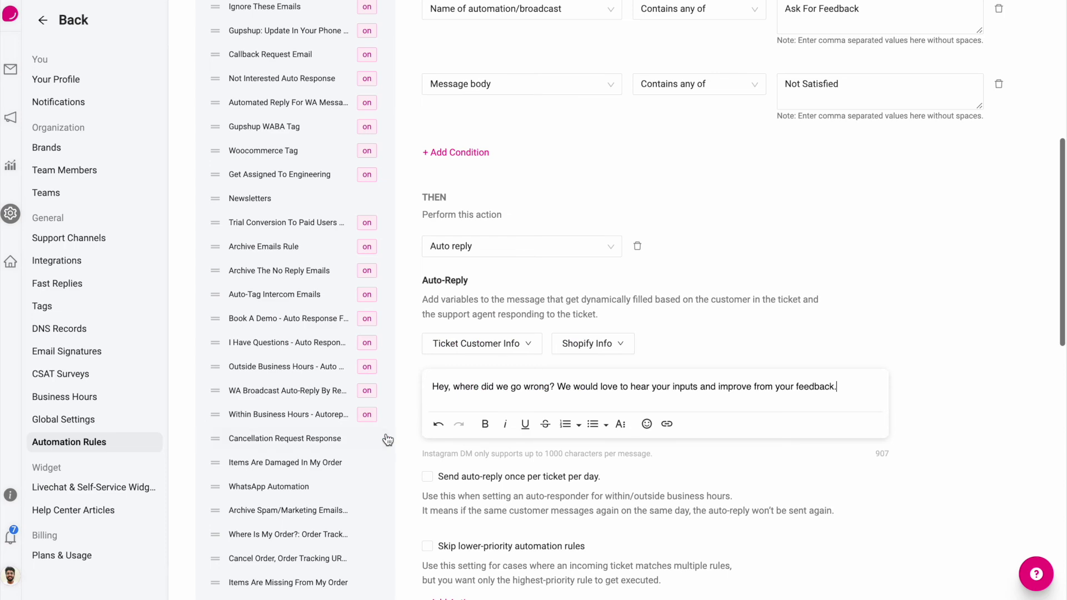
{"action": "scroll", "coordinate": [598, 267], "scroll_direction": "down", "scroll_amount": 1}
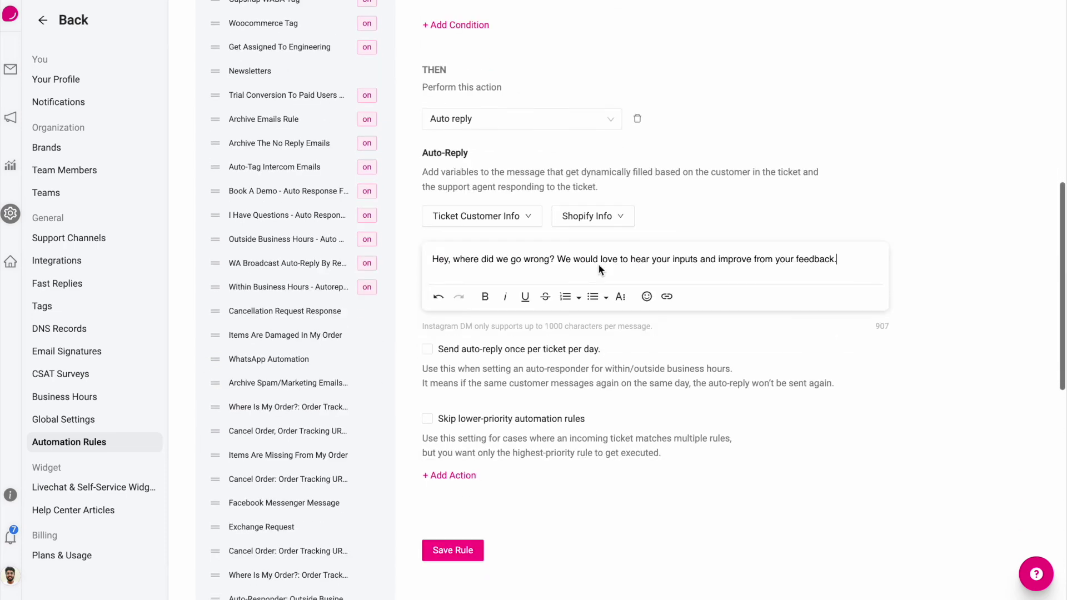
{"action": "left_click", "coordinate": [451, 475]}
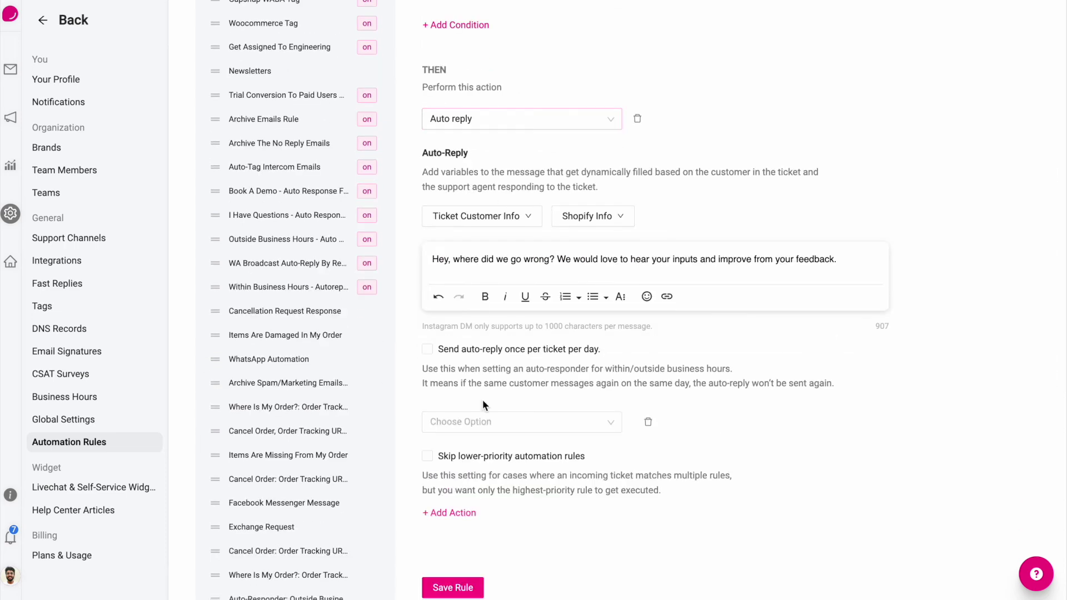
{"action": "left_click", "coordinate": [488, 423]}
{"action": "left_click", "coordinate": [528, 266]}
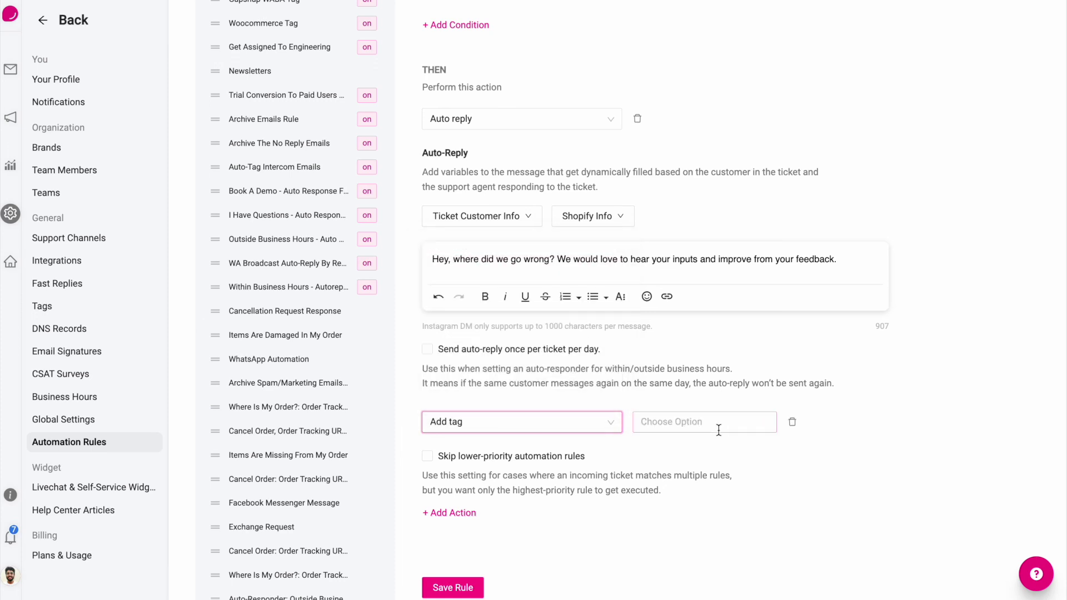
{"action": "left_click", "coordinate": [718, 431]}
{"action": "type", "text": "Not Satisfi"}
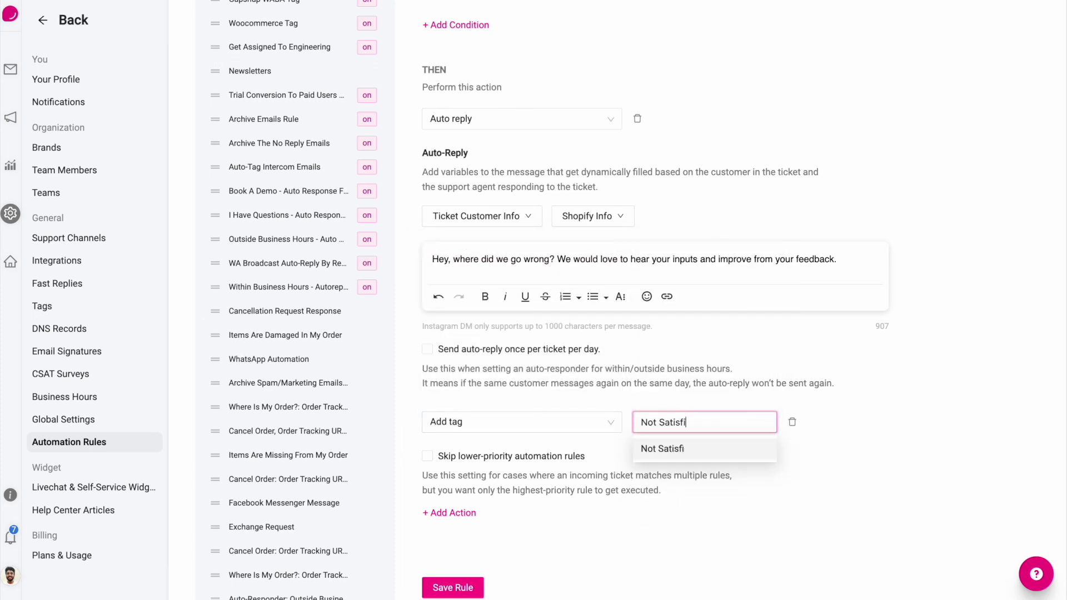
{"action": "type", "text": "ed"}
{"action": "left_click", "coordinate": [691, 448]}
{"action": "left_click", "coordinate": [555, 479]}
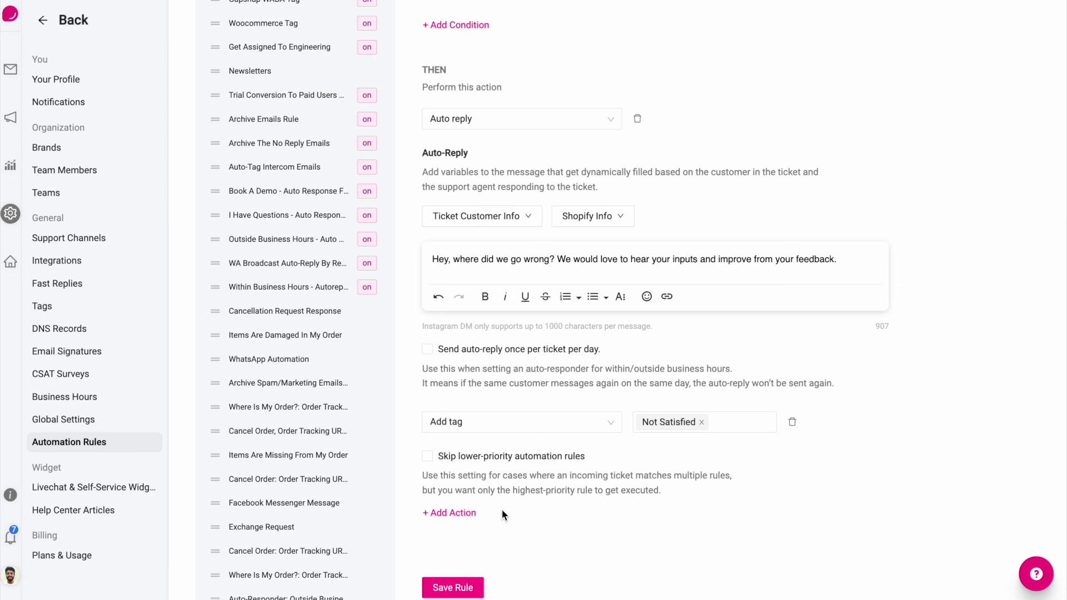
Step: Add a third Assign to action, browsing Team members and Teams without picking an assignee
{"action": "left_click", "coordinate": [462, 513]}
{"action": "left_click", "coordinate": [495, 472]}
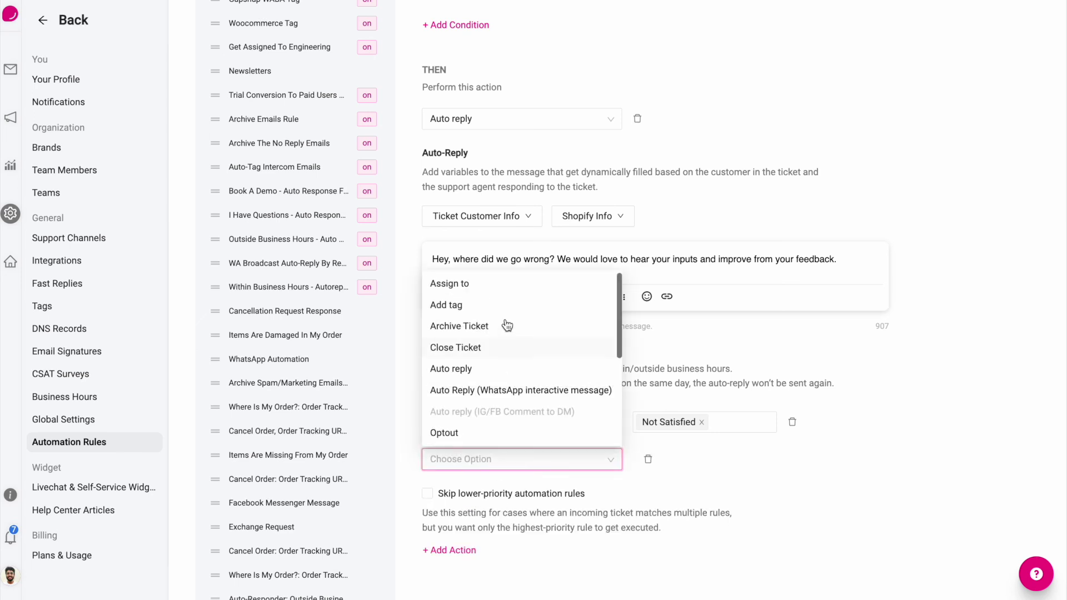
{"action": "left_click", "coordinate": [499, 286]}
{"action": "left_click", "coordinate": [687, 467]}
{"action": "scroll", "coordinate": [718, 372], "scroll_direction": "down", "scroll_amount": 5}
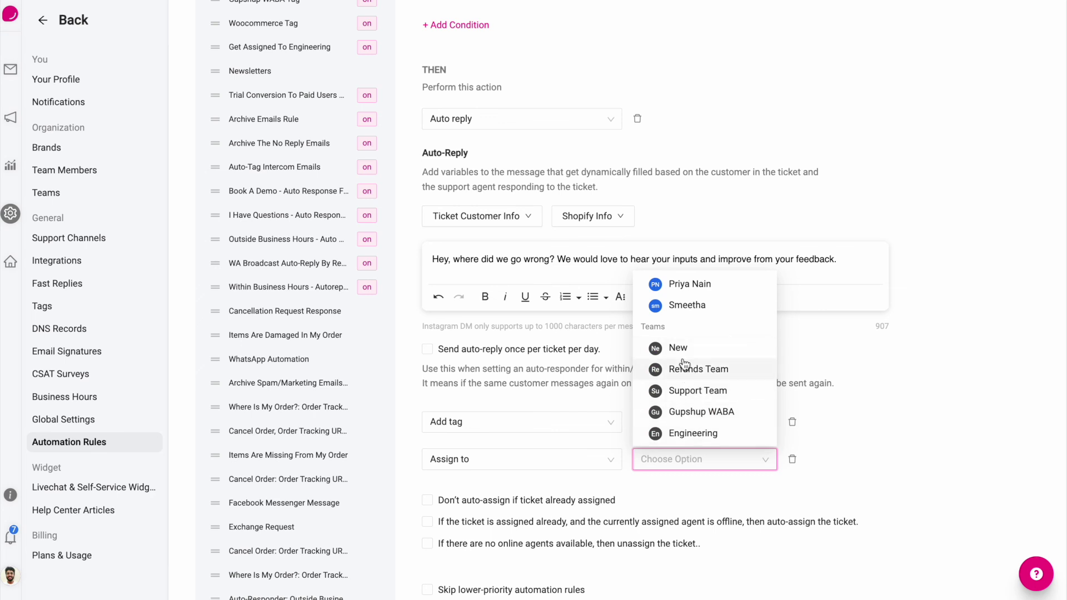
{"action": "scroll", "coordinate": [696, 353], "scroll_direction": "up", "scroll_amount": 3}
{"action": "scroll", "coordinate": [709, 370], "scroll_direction": "down", "scroll_amount": 3}
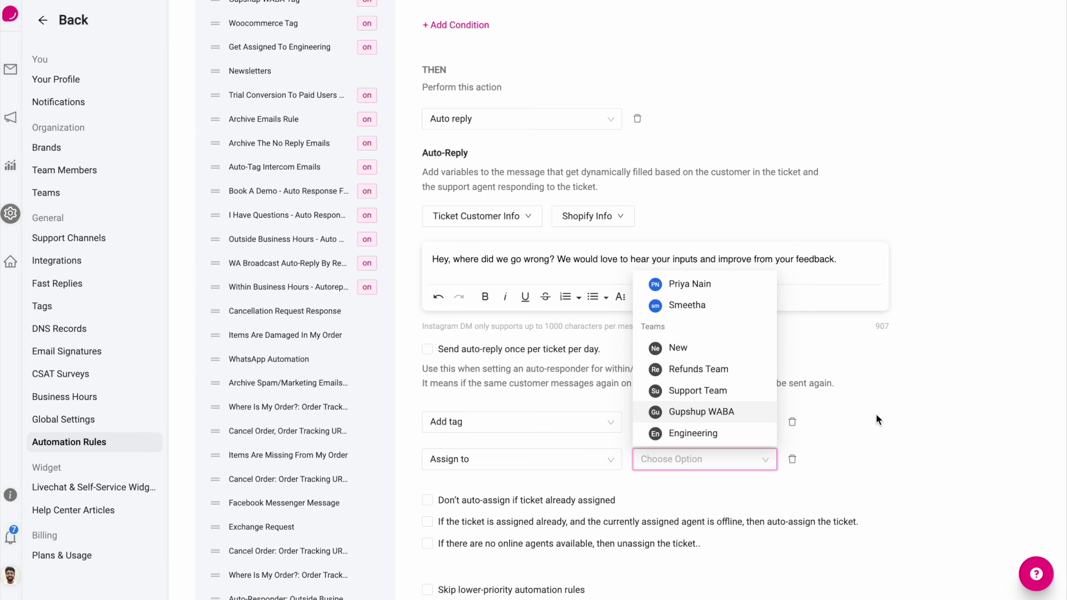
{"action": "scroll", "coordinate": [703, 353], "scroll_direction": "up", "scroll_amount": 1}
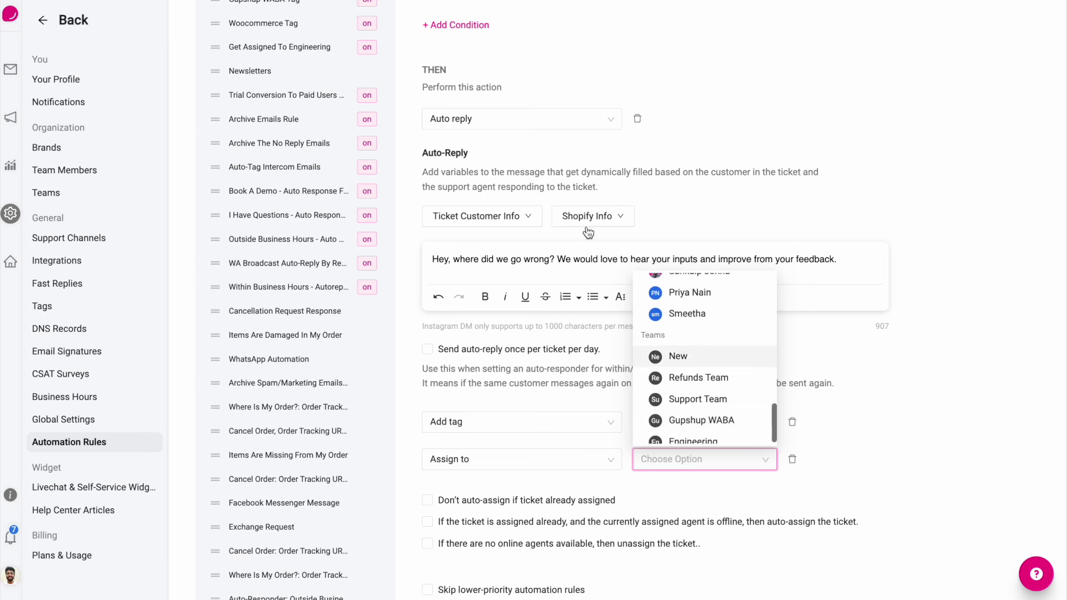
{"action": "left_click", "coordinate": [882, 394]}
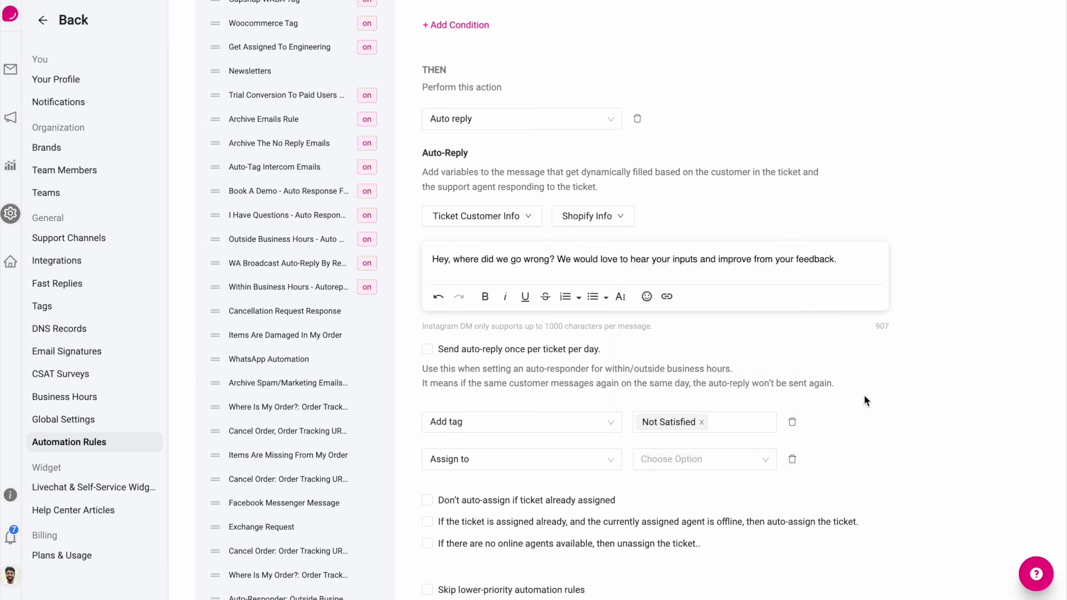